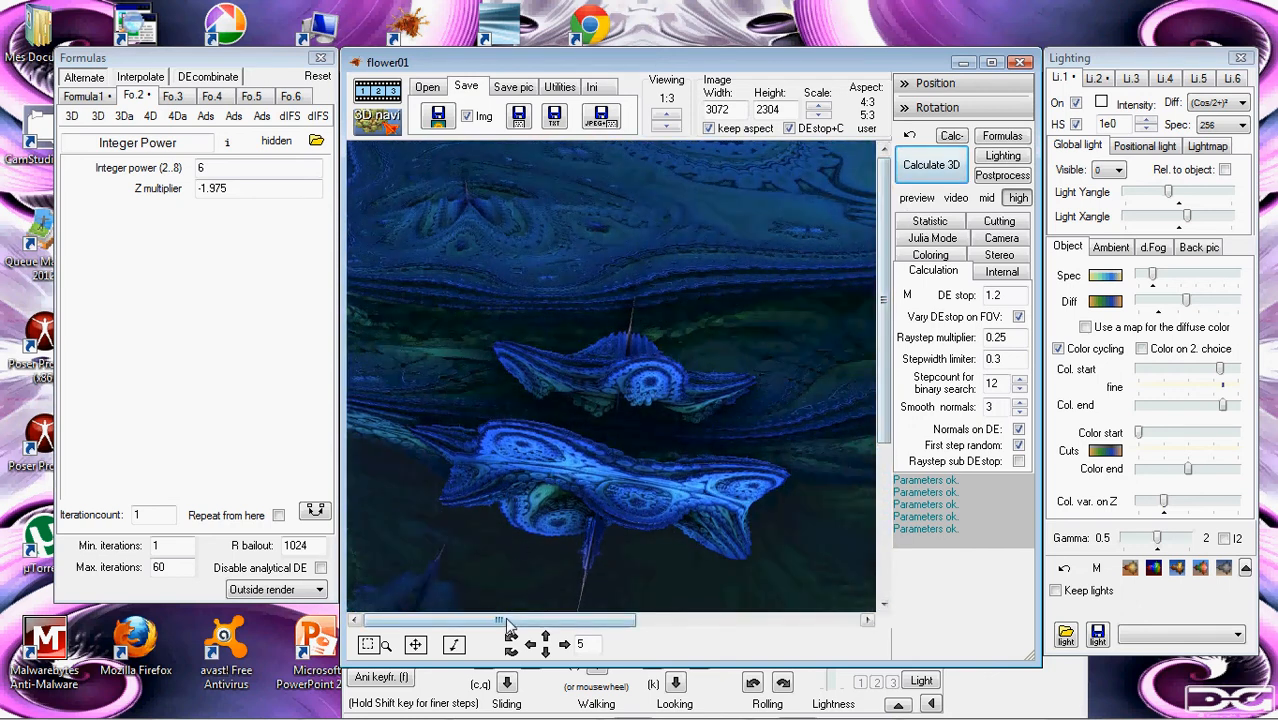
pyautogui.moveTo(508, 625)
pyautogui.mouseDown()
pyautogui.moveTo(730, 640)
pyautogui.moveTo(500, 630)
pyautogui.mouseUp()
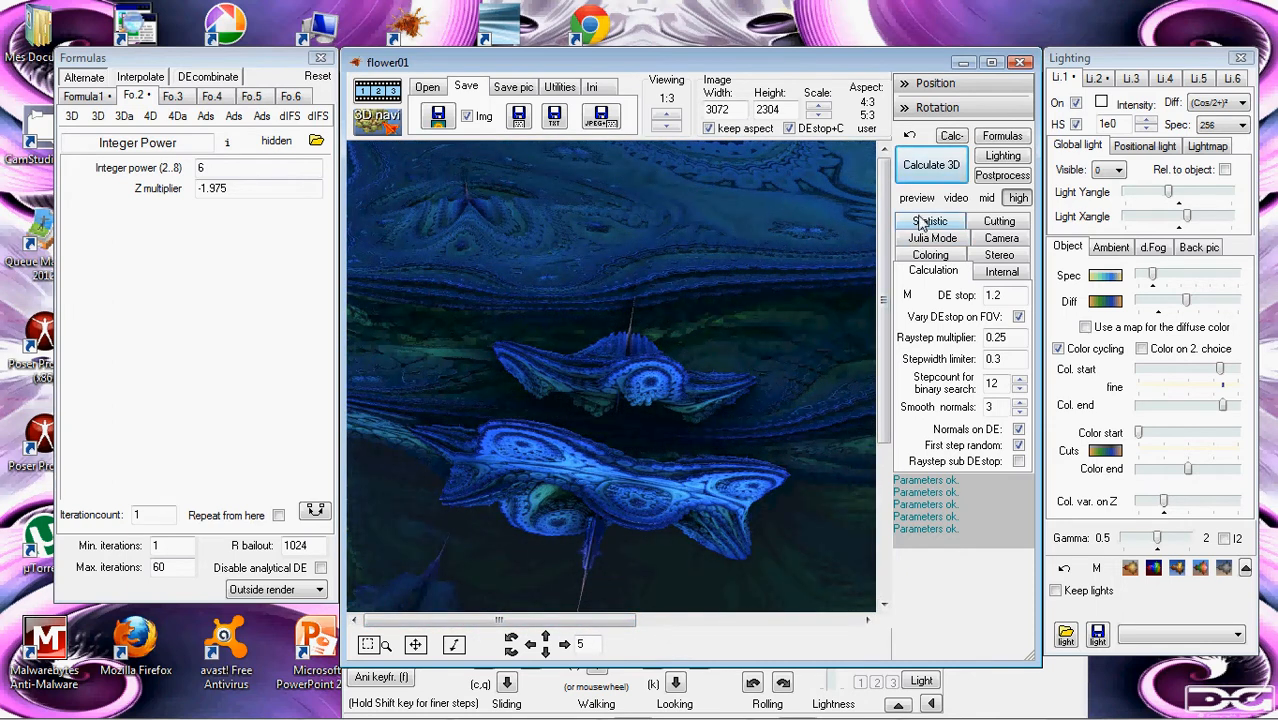
pyautogui.moveTo(500, 622); pyautogui.dragTo(806, 590)
pyautogui.moveTo(884, 366); pyautogui.dragTo(800, 628)
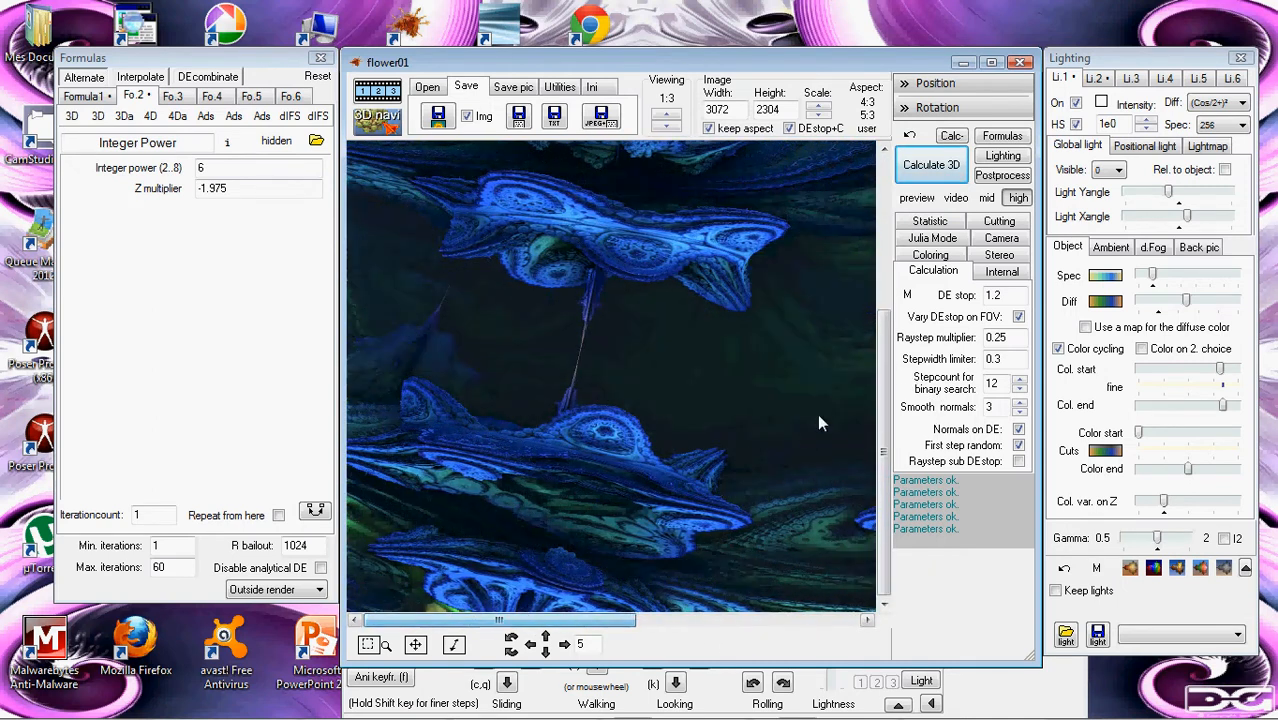
pyautogui.moveTo(884, 437); pyautogui.dragTo(893, 280)
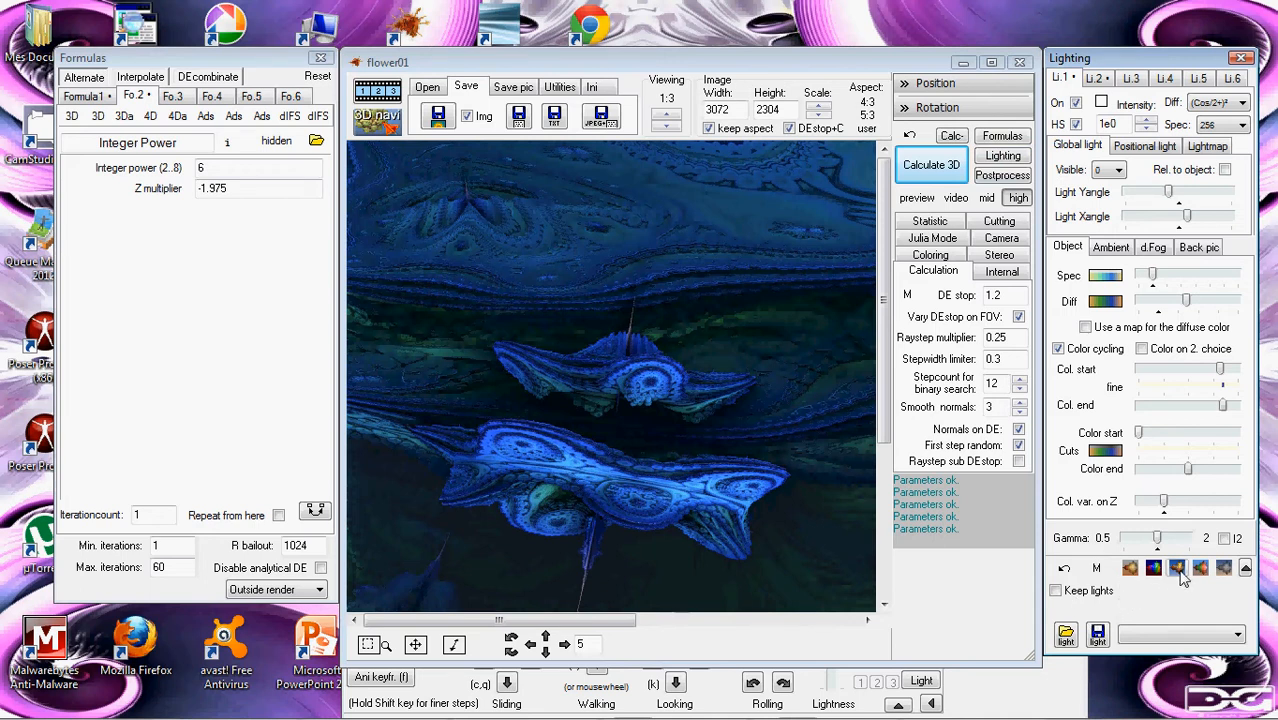
# Step: Examine the object's diffuse and specular colour gradients and the colours of their first slider
pyautogui.click(1103, 303)
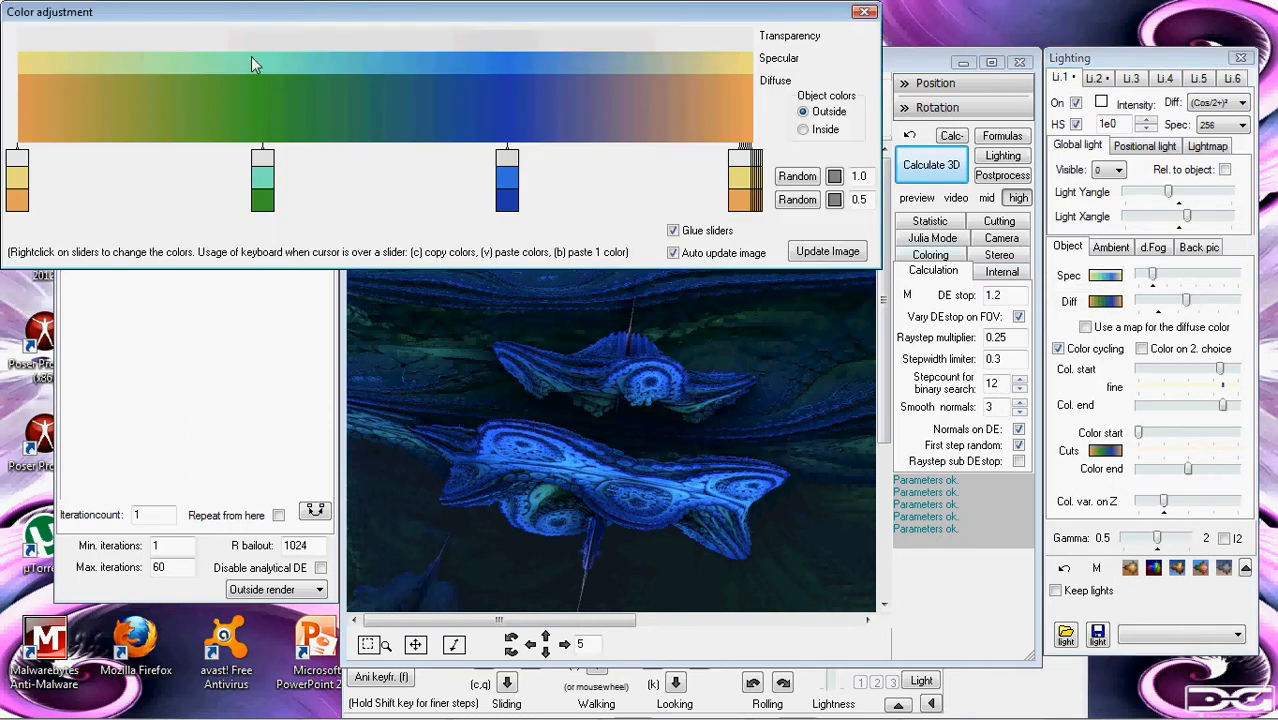
pyautogui.moveTo(270, 19); pyautogui.dragTo(450, 93)
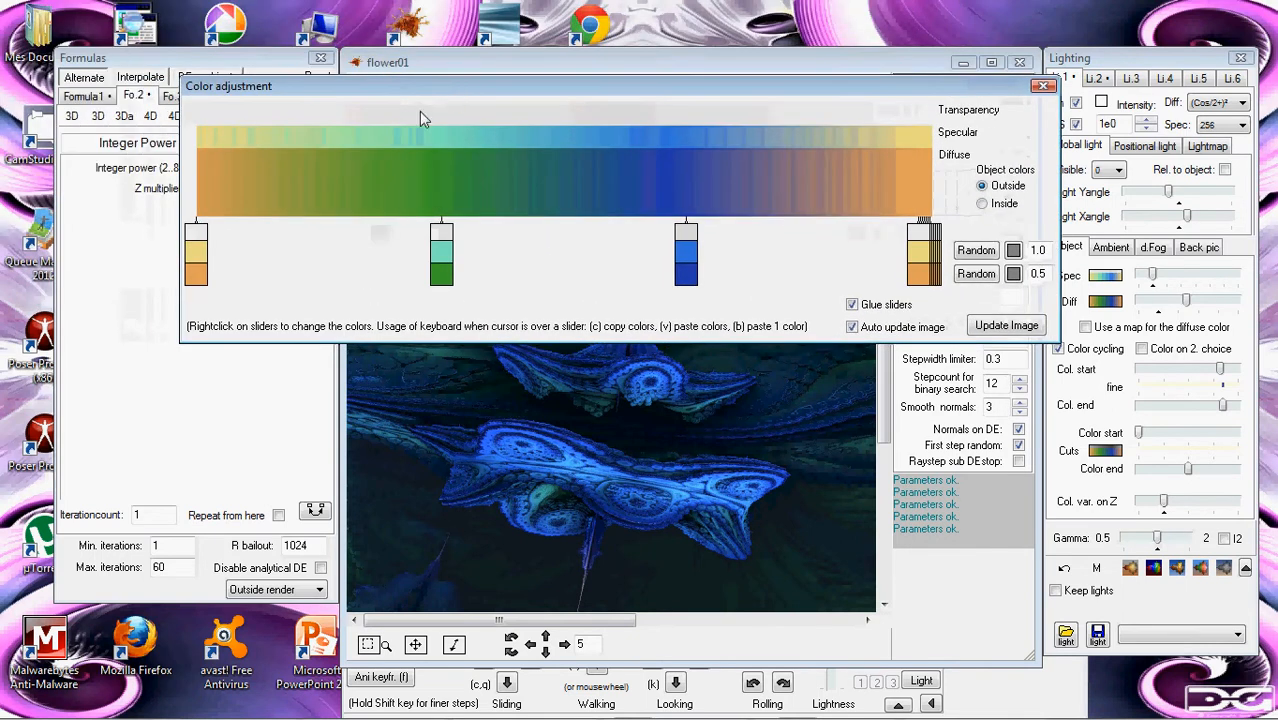
pyautogui.rightClick(200, 284)
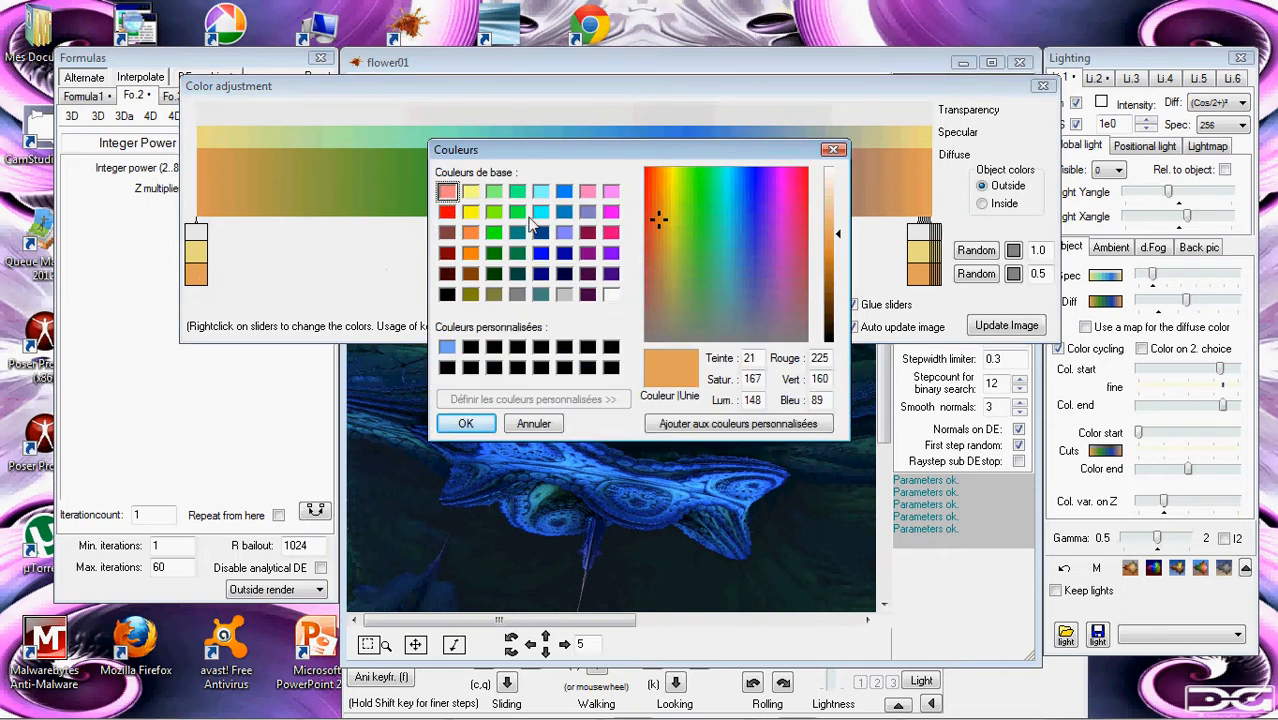
pyautogui.click(835, 151)
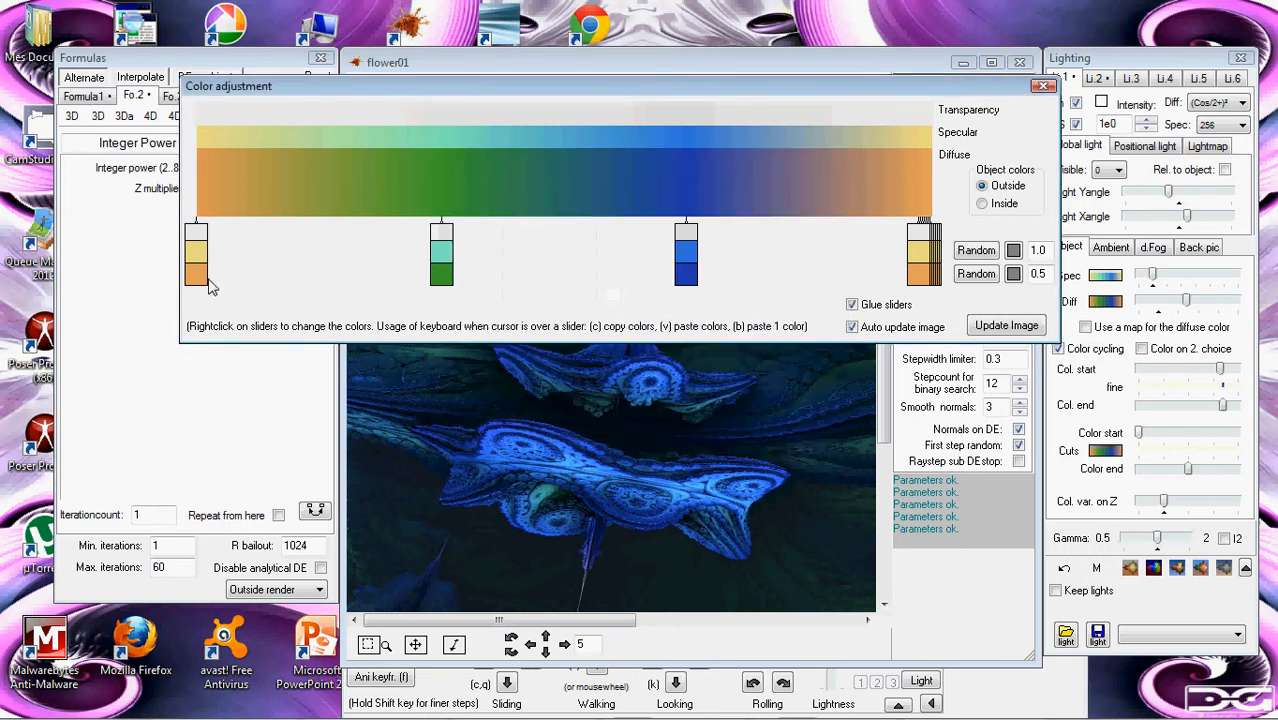
pyautogui.rightClick(205, 252)
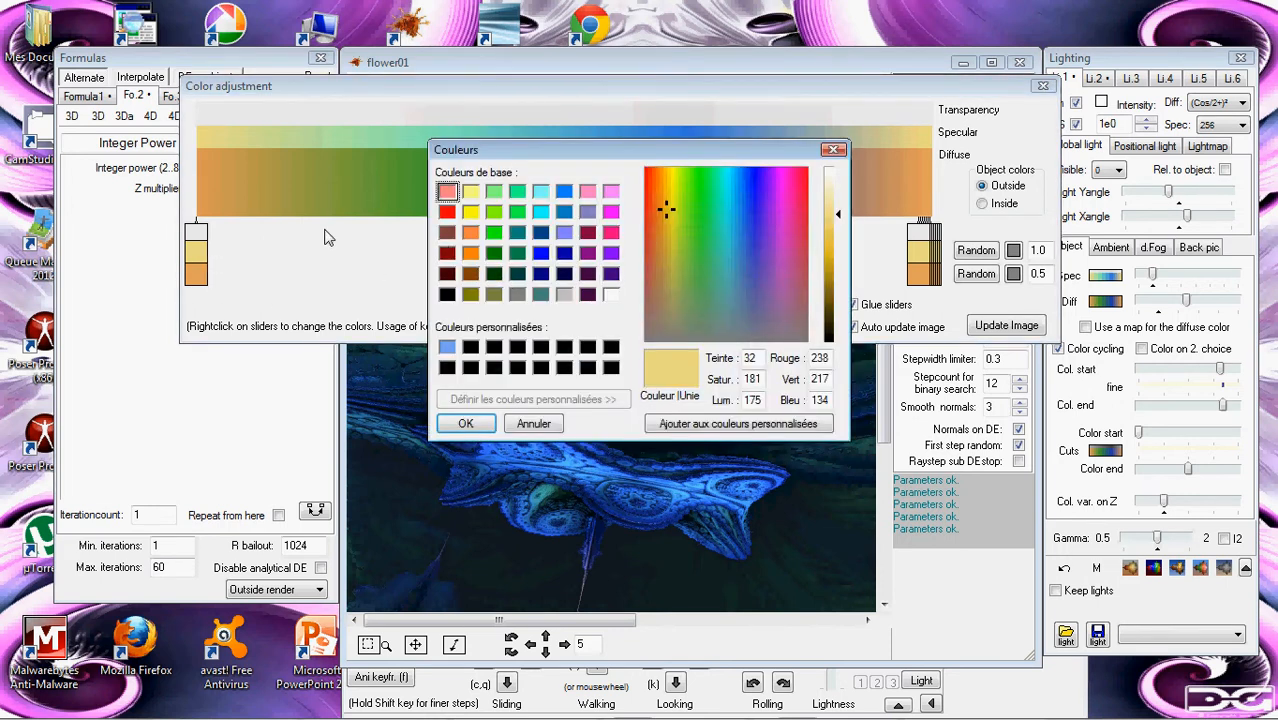
pyautogui.click(835, 151)
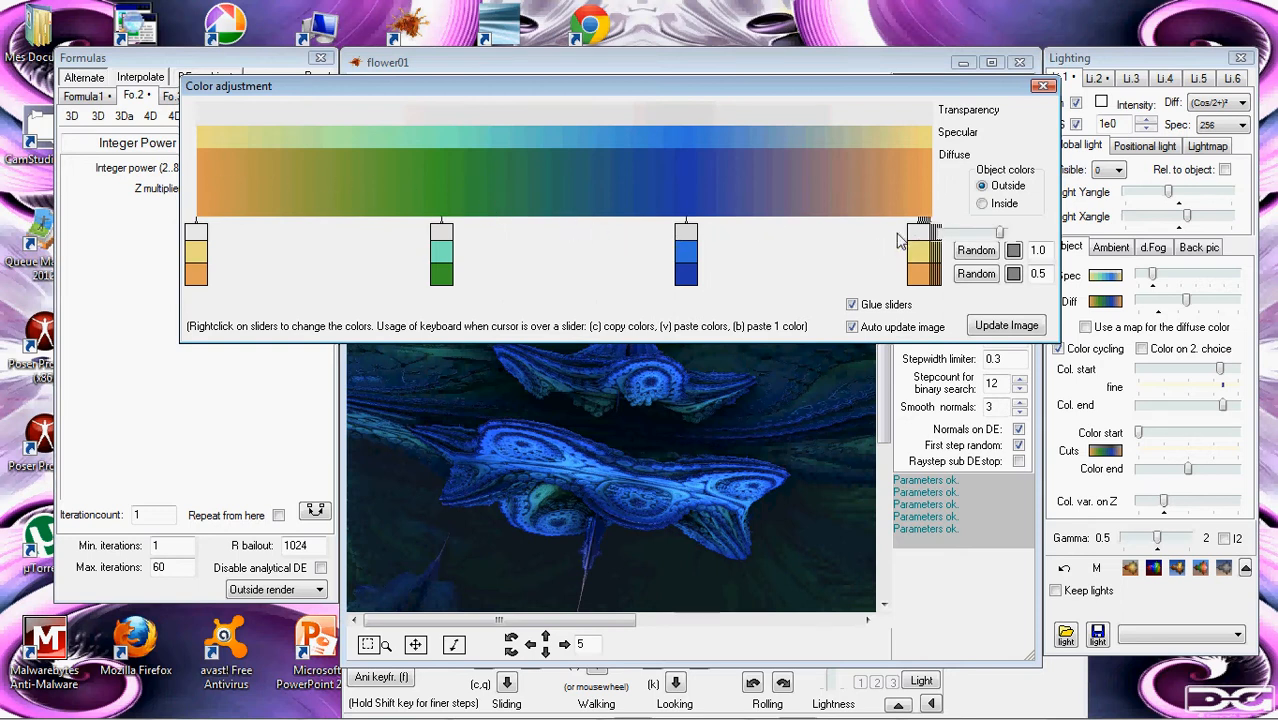
pyautogui.moveTo(922, 282)
pyautogui.mouseDown()
pyautogui.moveTo(697, 285)
pyautogui.moveTo(926, 290)
pyautogui.mouseUp()
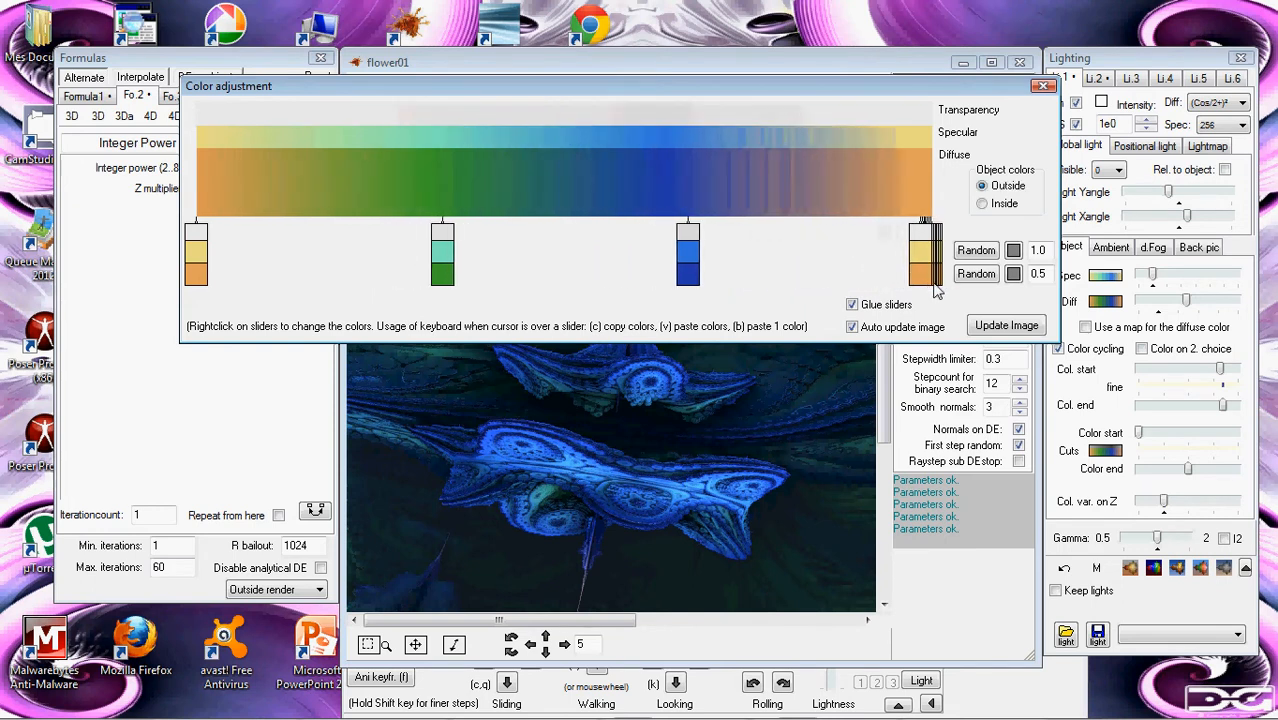
pyautogui.click(1044, 88)
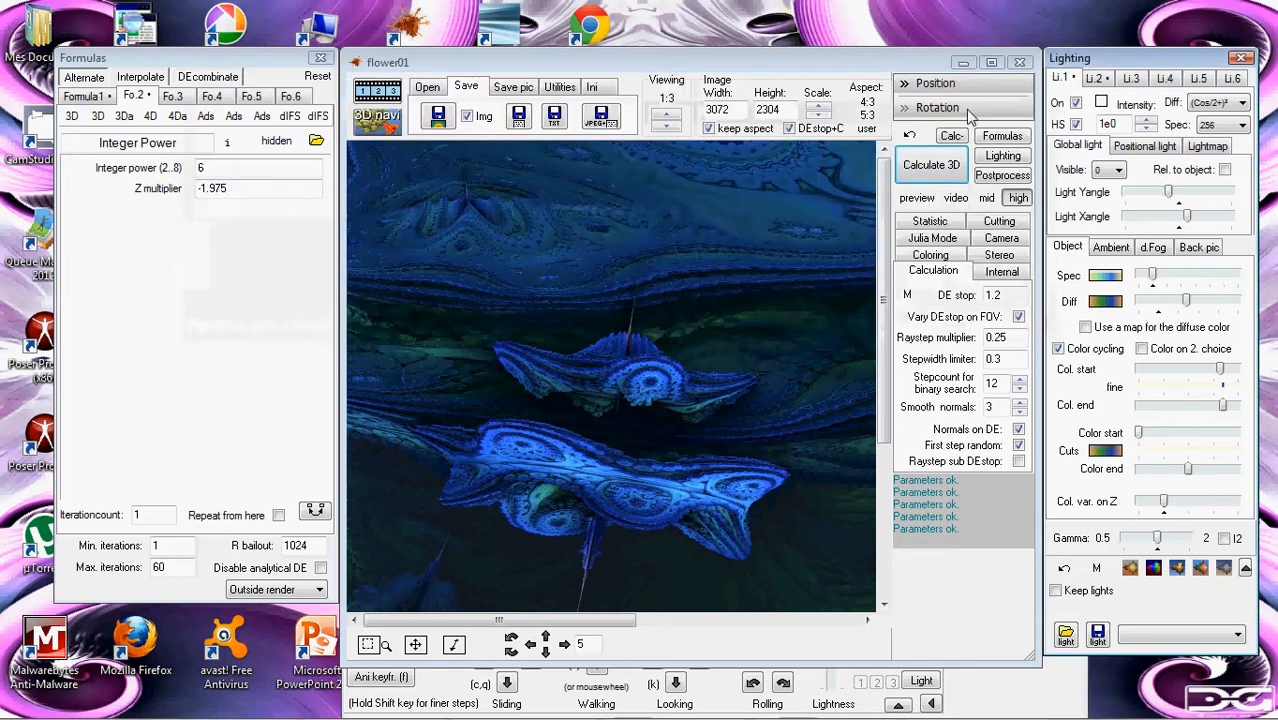
pyautogui.click(1106, 277)
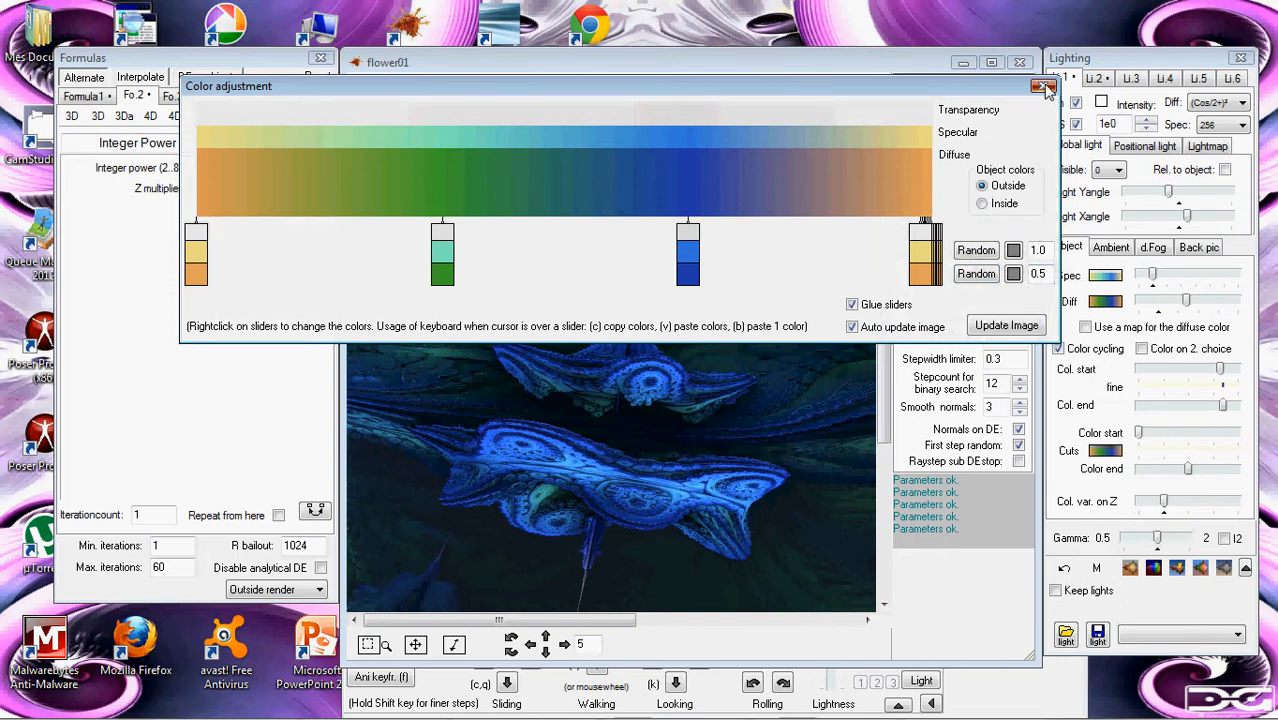
pyautogui.click(1045, 89)
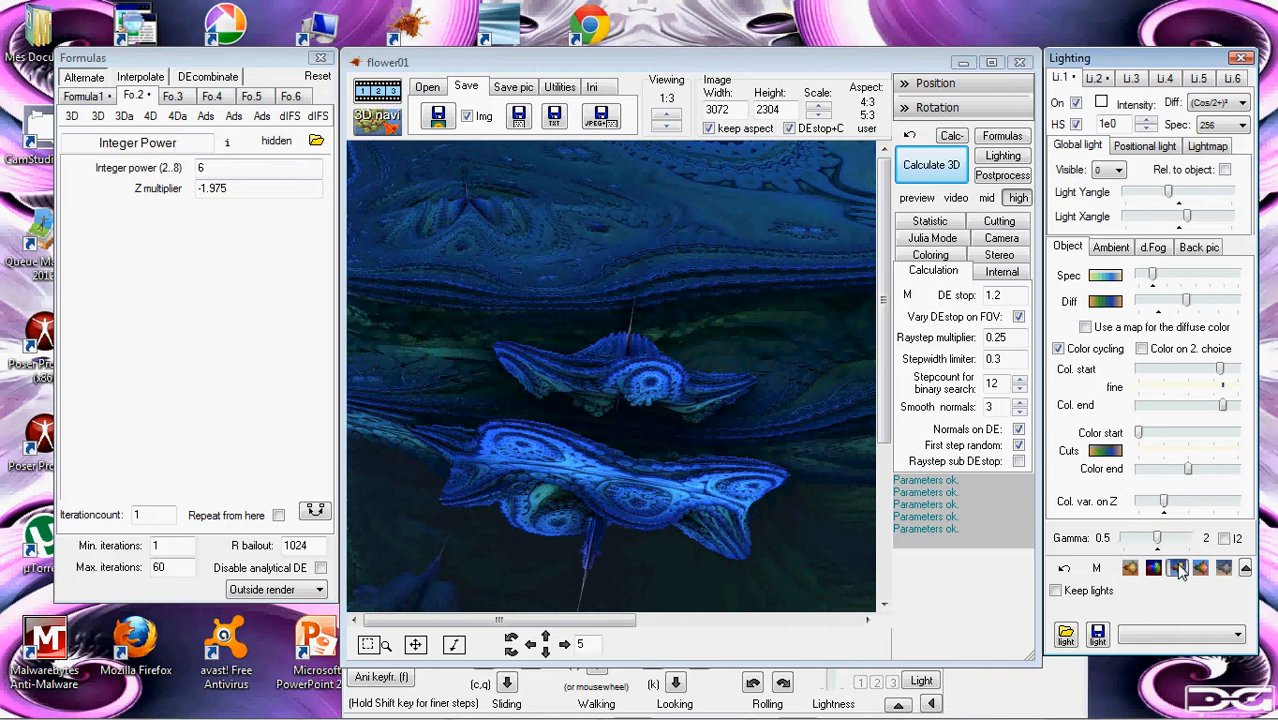
# Step: Apply the third lighting preset with the golden colours and set the colour of light 1 to white
pyautogui.click(1177, 568)
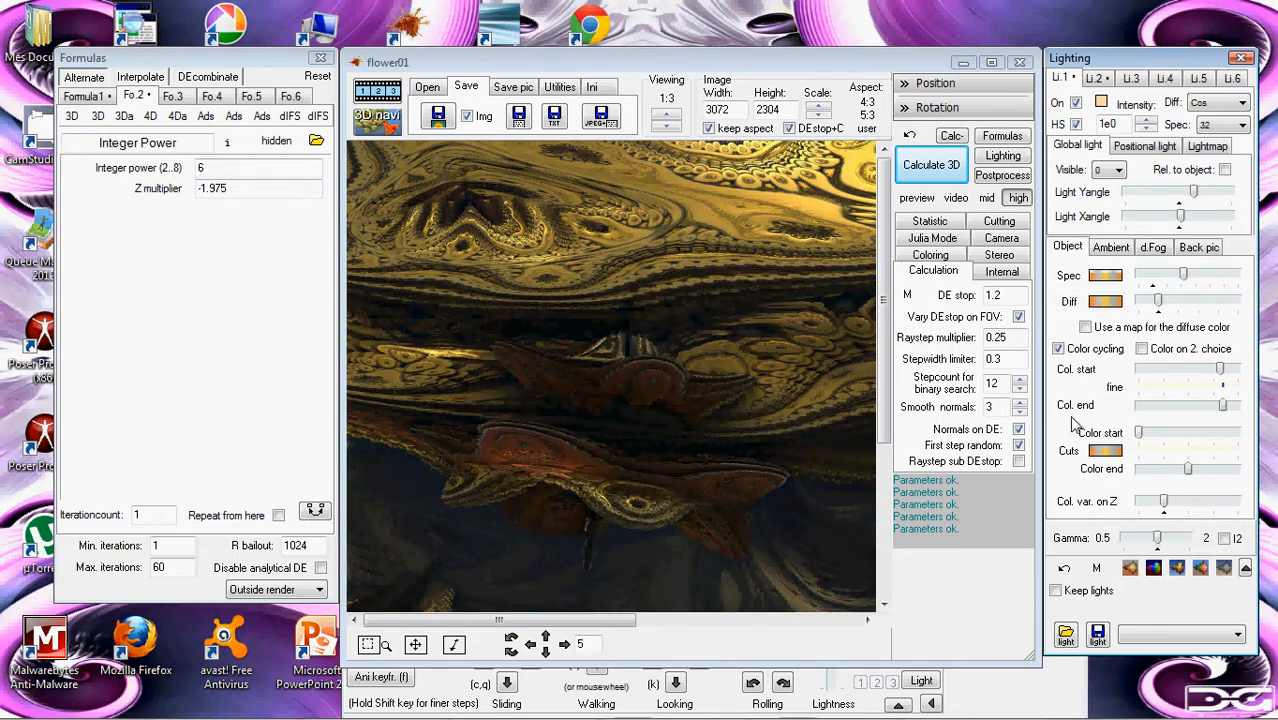
pyautogui.click(1101, 103)
pyautogui.click(611, 295)
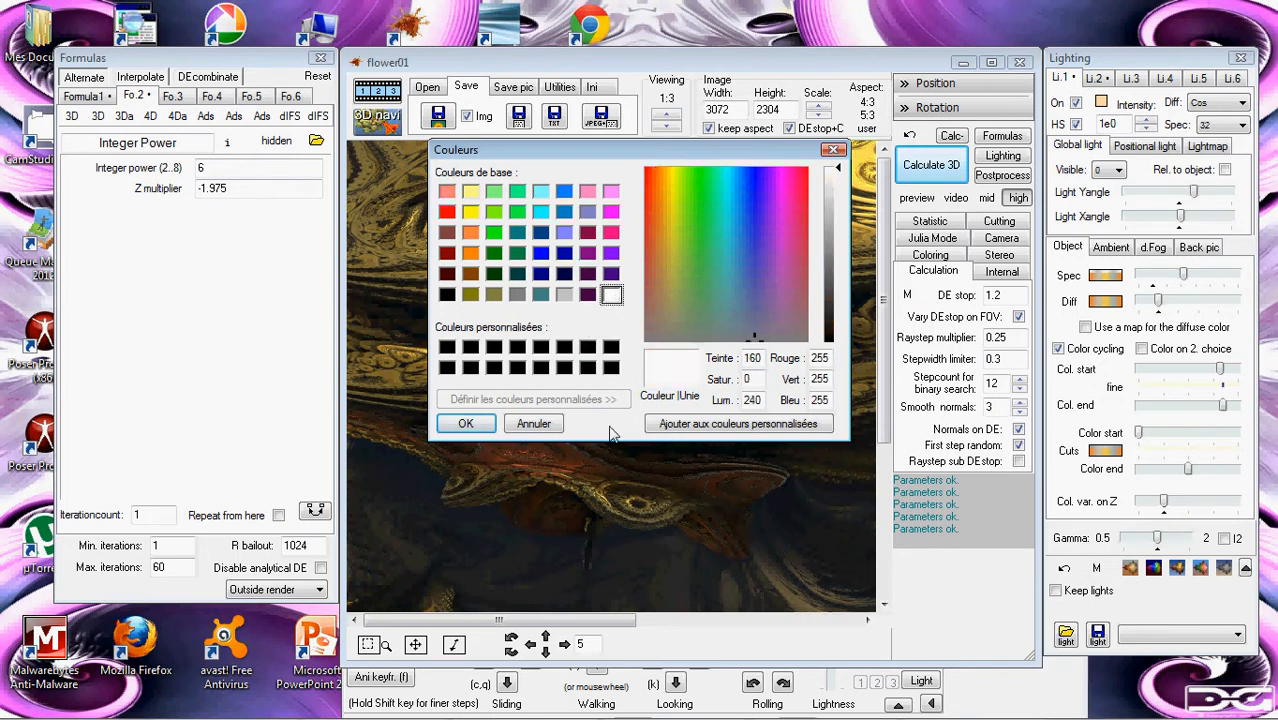
pyautogui.click(465, 423)
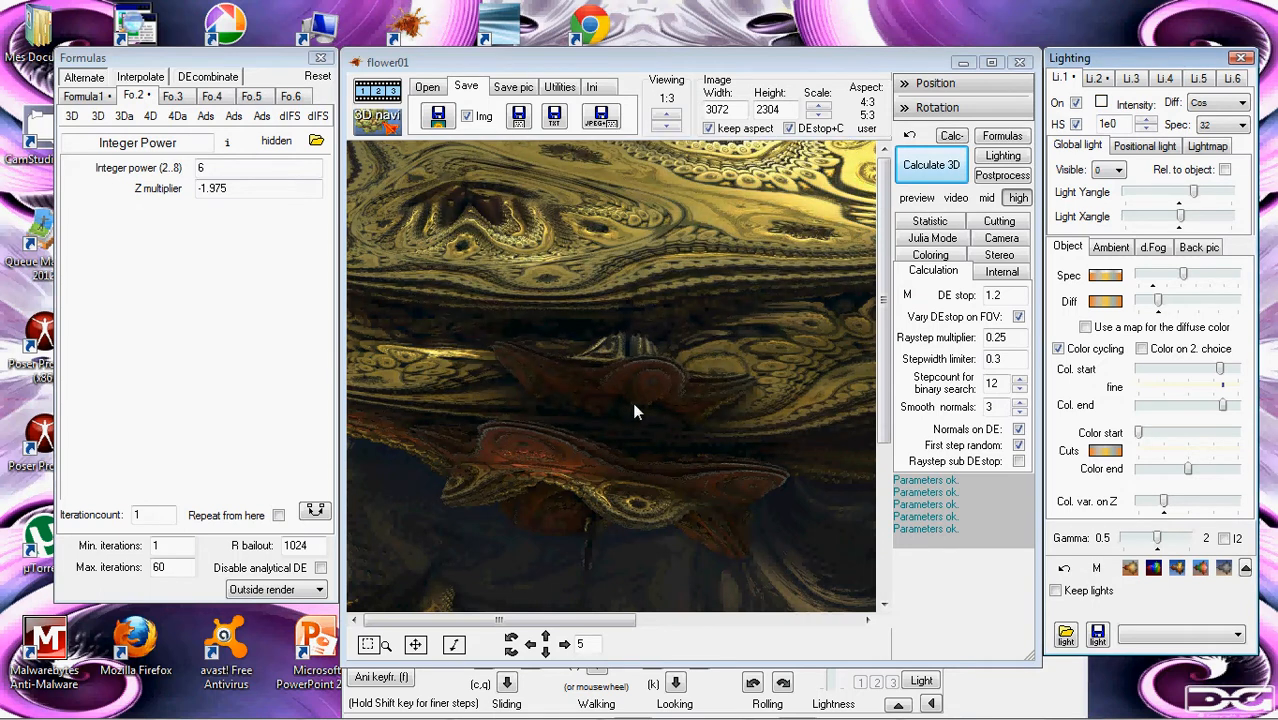
# Step: Set the colour of light 2 to white
pyautogui.click(1097, 79)
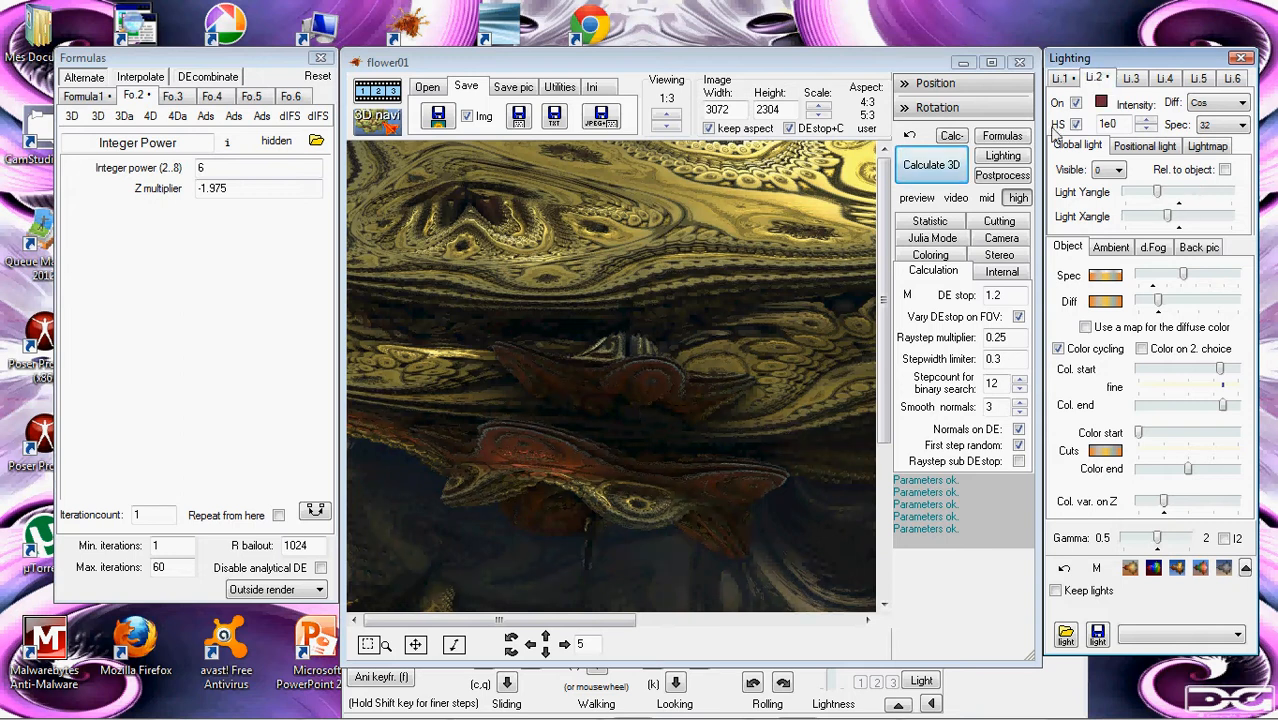
pyautogui.click(1101, 102)
pyautogui.click(611, 294)
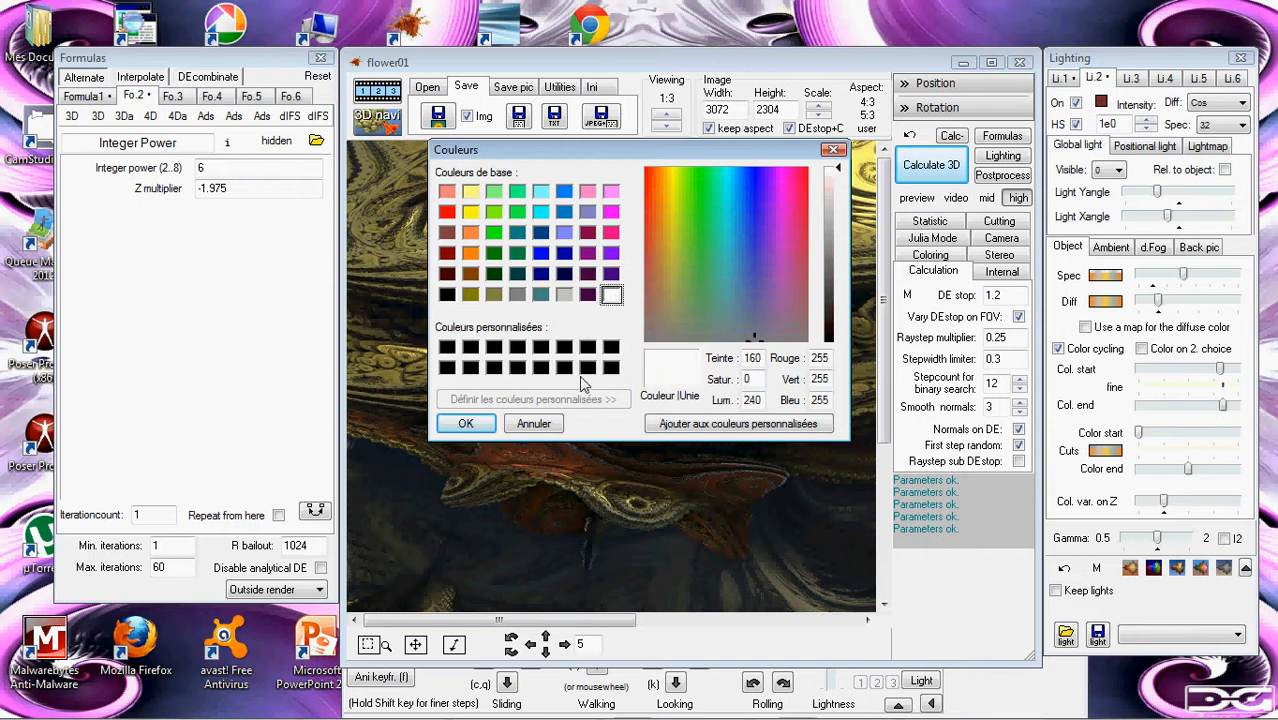
pyautogui.click(465, 423)
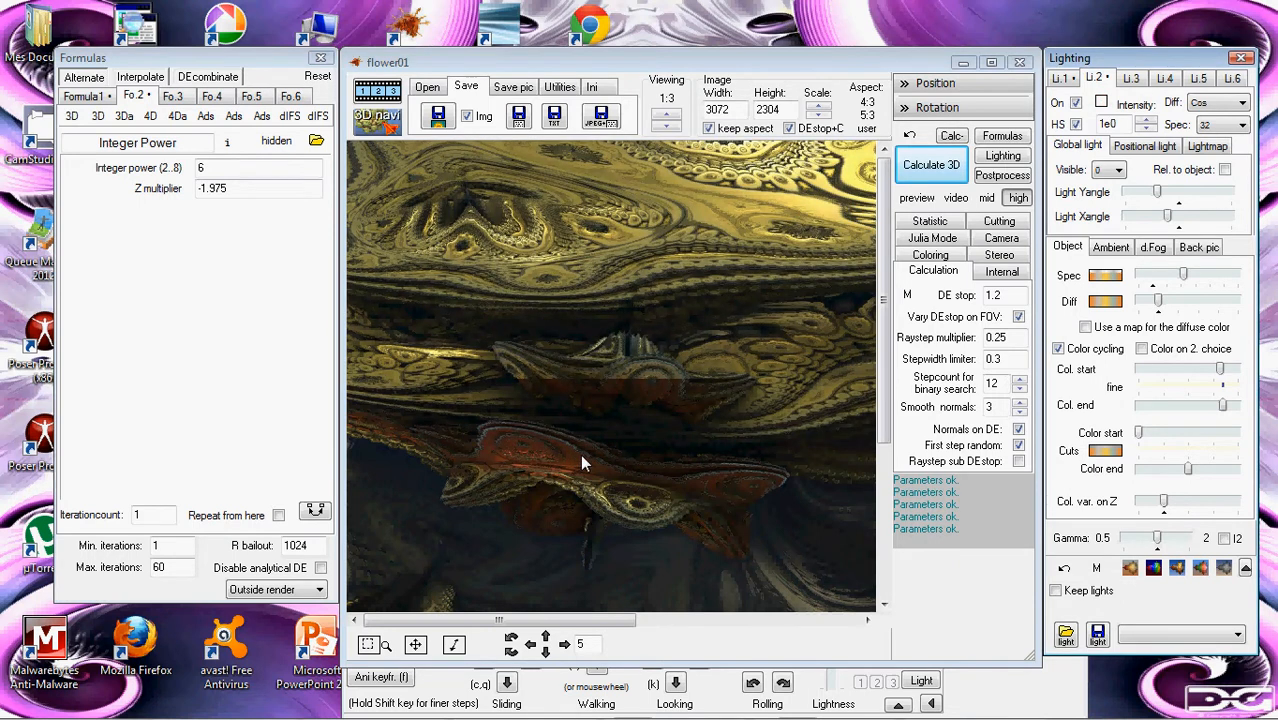
# Step: Enable a map for the object's diffuse color and choose map number 4
pyautogui.moveTo(884, 385)
pyautogui.mouseDown()
pyautogui.moveTo(883, 528)
pyautogui.moveTo(889, 362)
pyautogui.mouseUp()
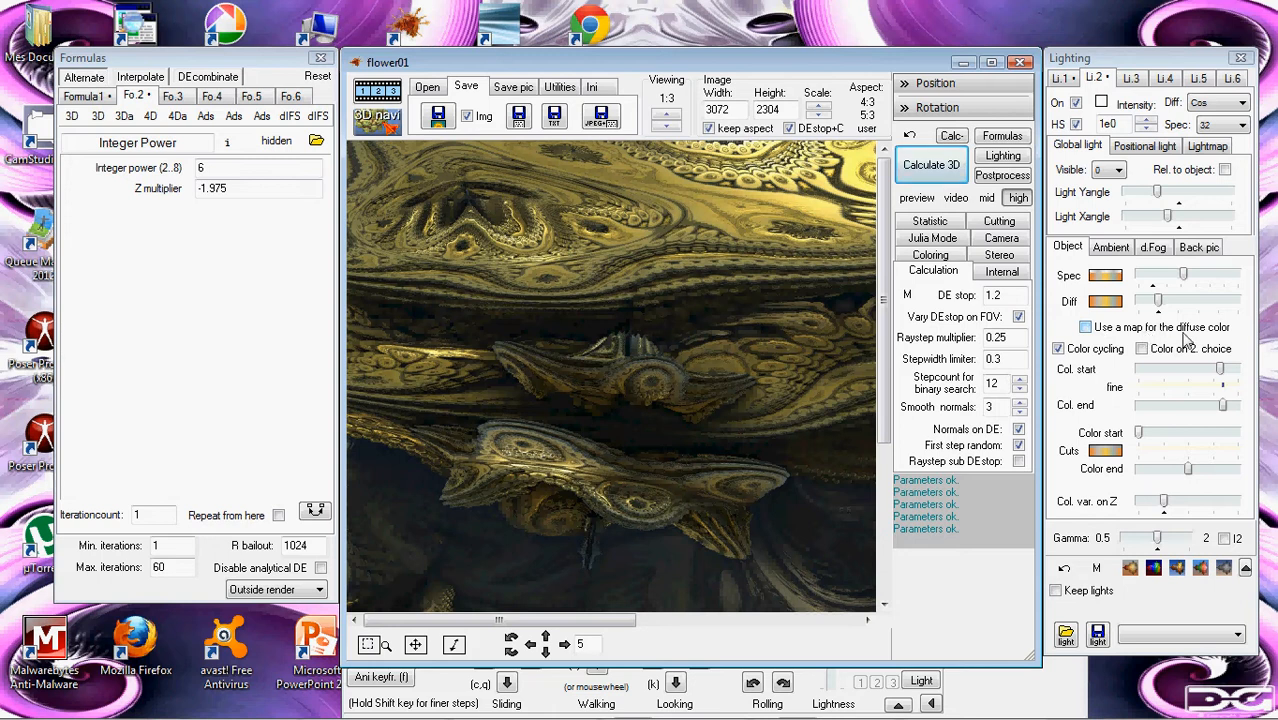
pyautogui.click(1086, 328)
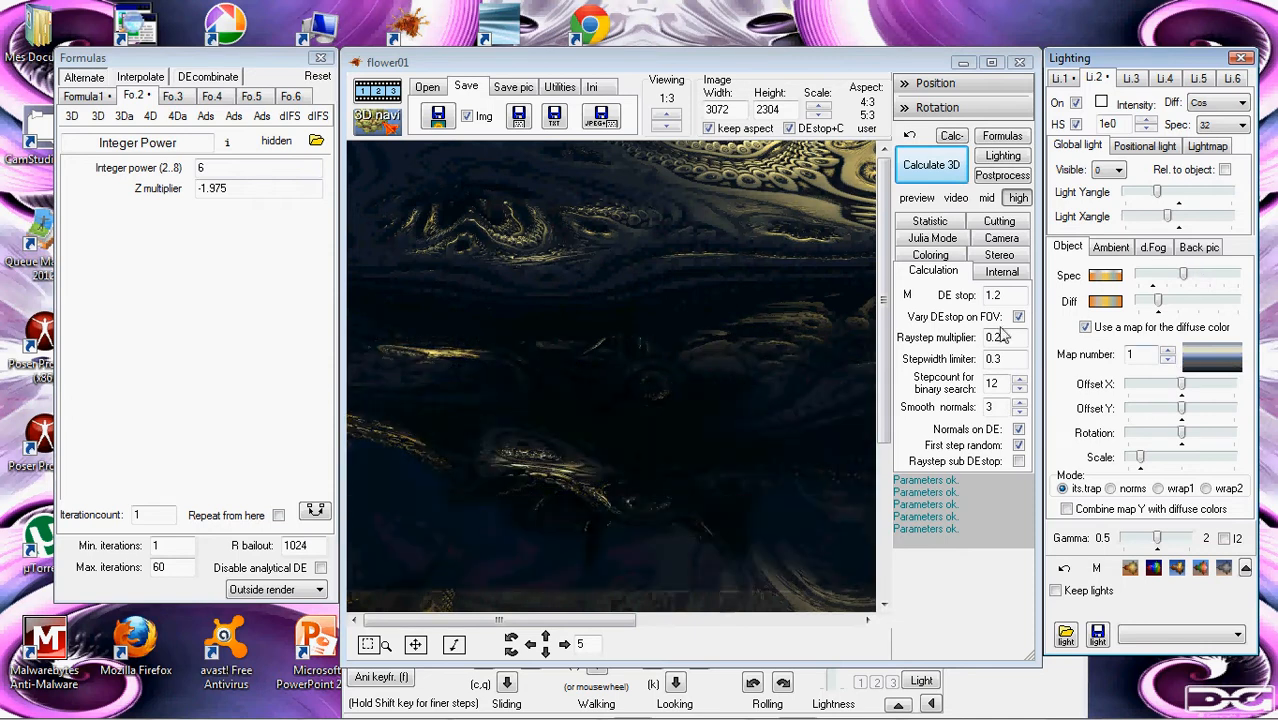
pyautogui.moveTo(880, 240); pyautogui.dragTo(907, 216)
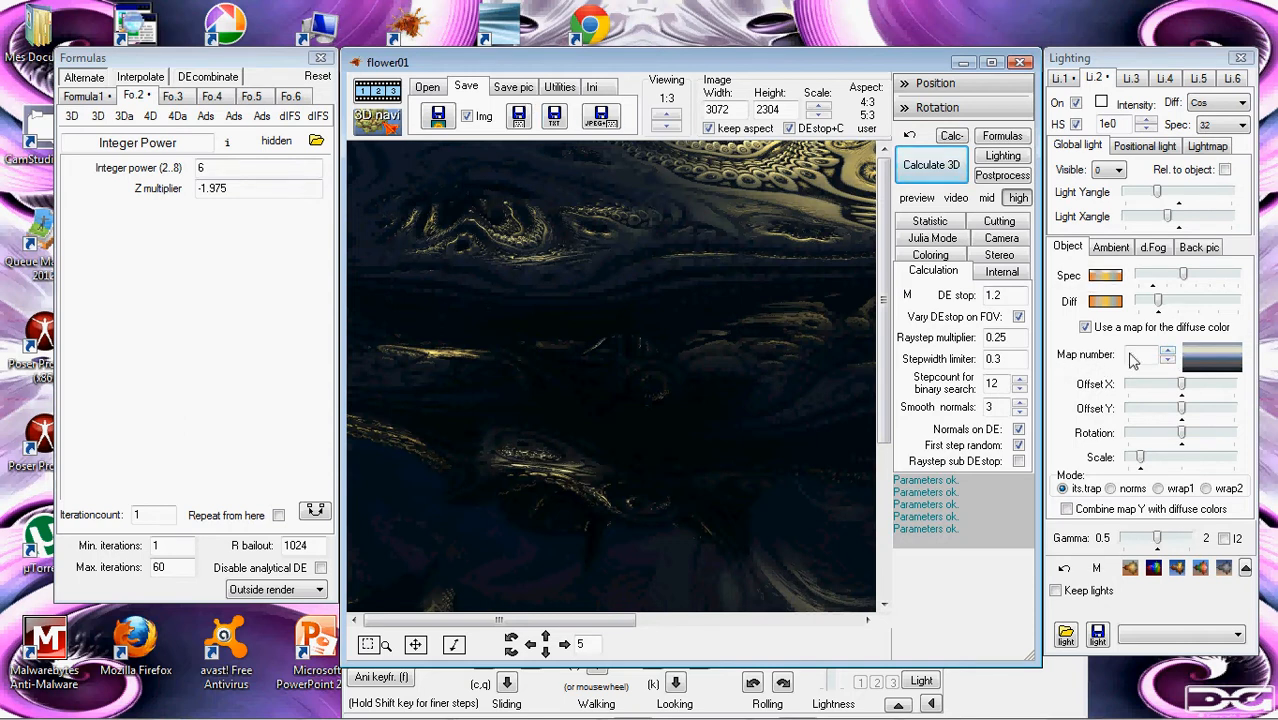
pyautogui.click(1168, 352)
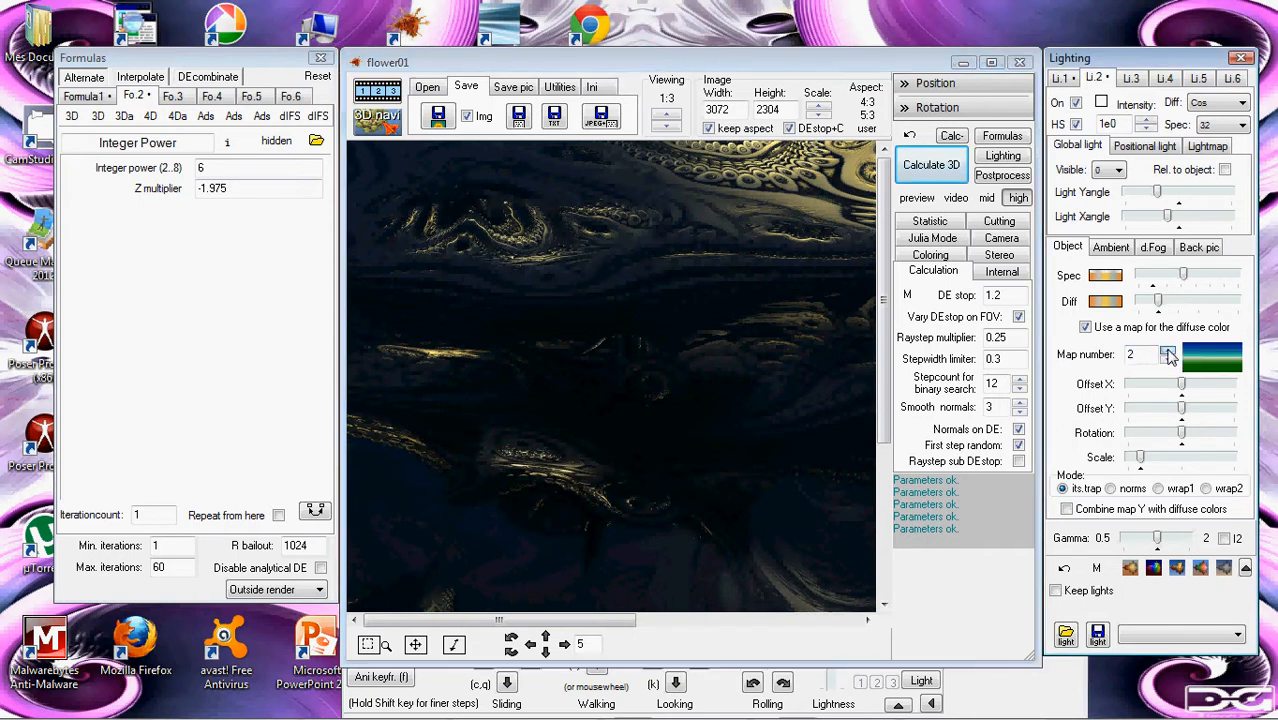
pyautogui.click(1168, 352)
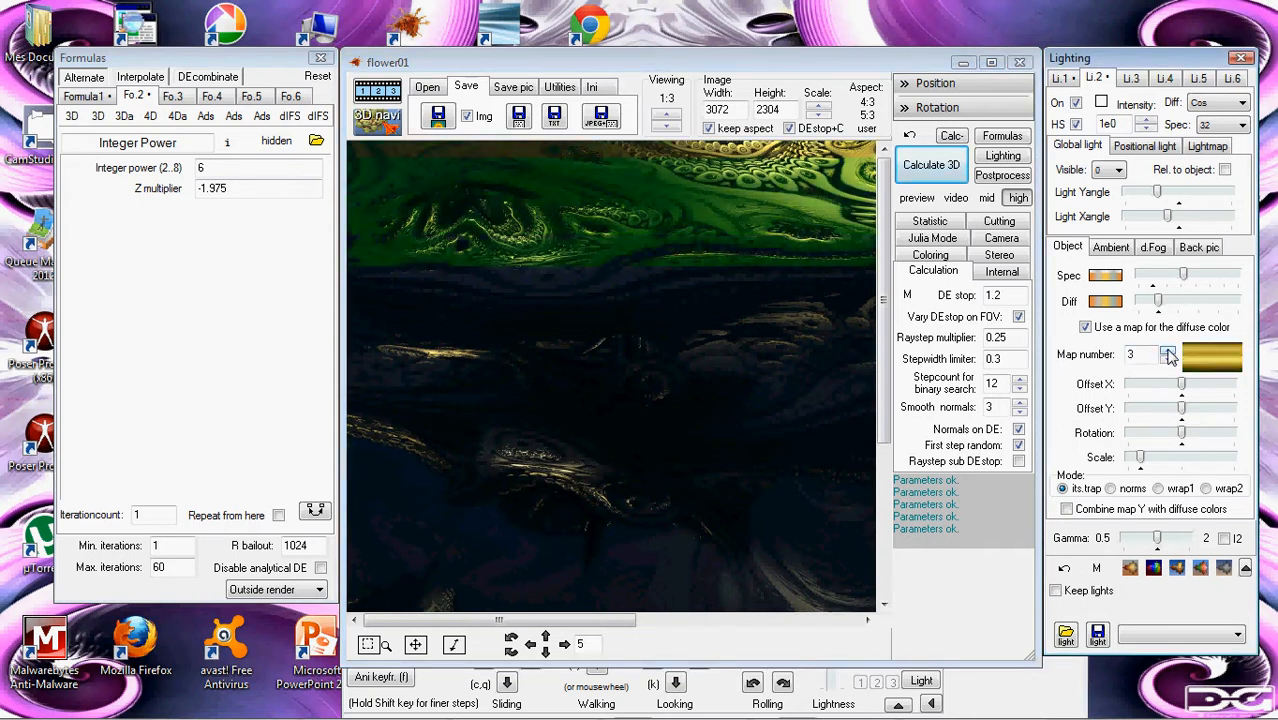
pyautogui.click(1167, 351)
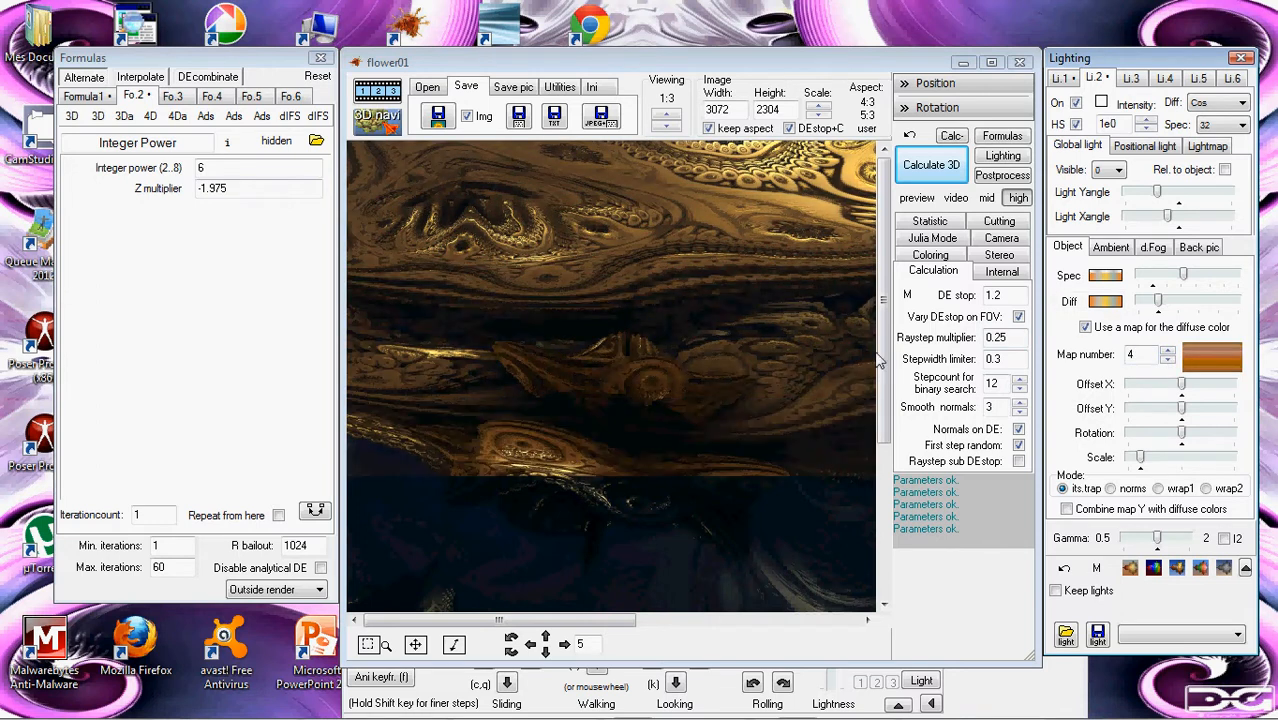
# Step: Shift the diffuse map's Offset X slightly below centre and its Offset Y slightly above centre
pyautogui.scroll(-1, 879, 366)
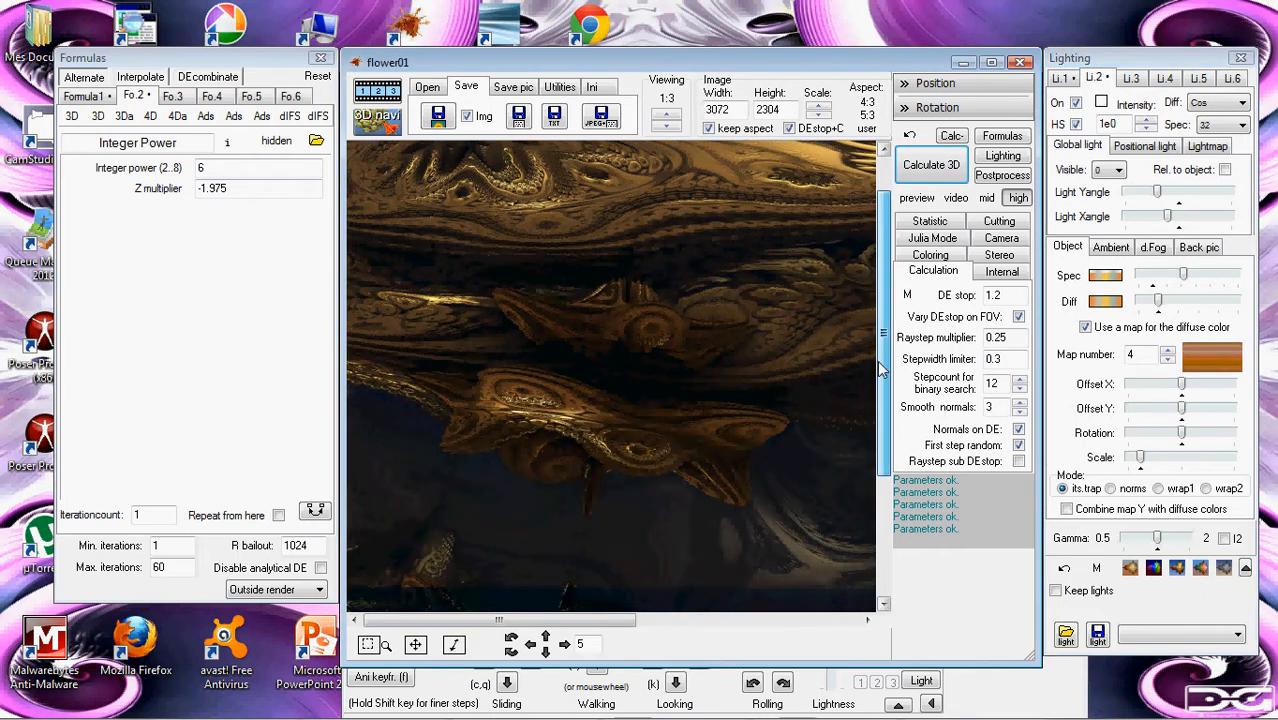
pyautogui.scroll(-2, 879, 370)
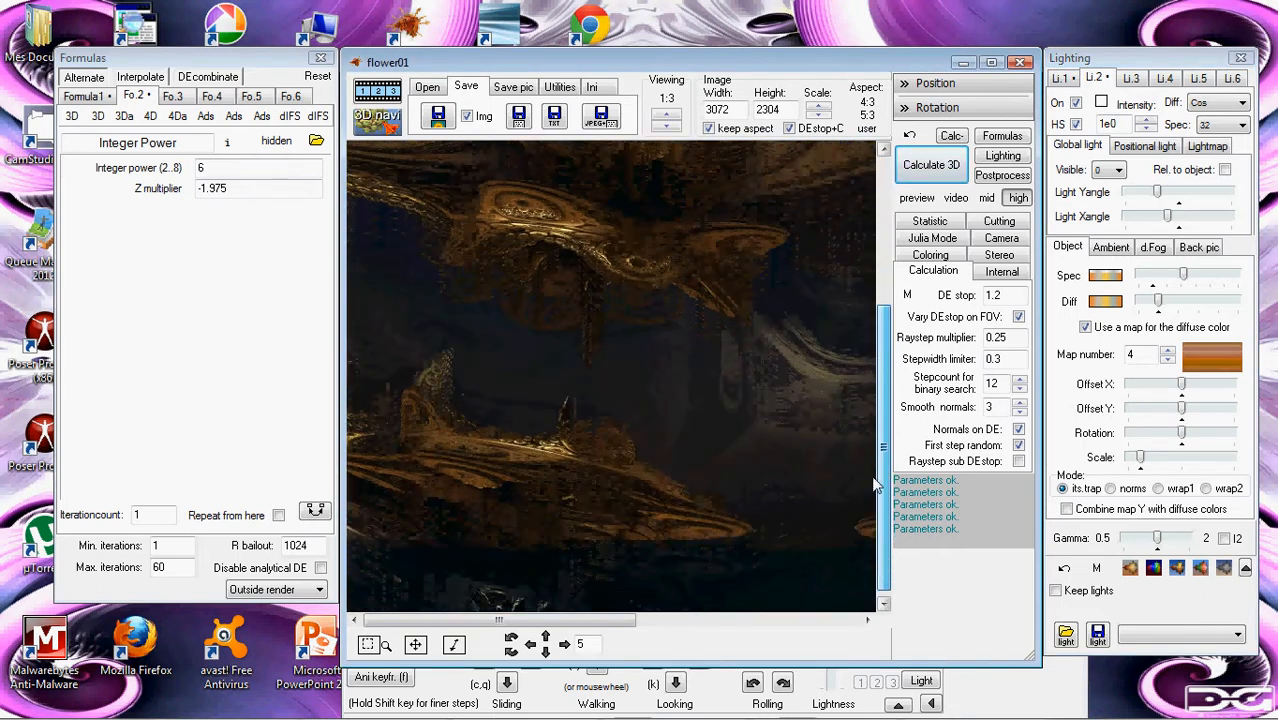
pyautogui.moveTo(581, 622); pyautogui.dragTo(551, 638)
pyautogui.moveTo(884, 452); pyautogui.dragTo(900, 349)
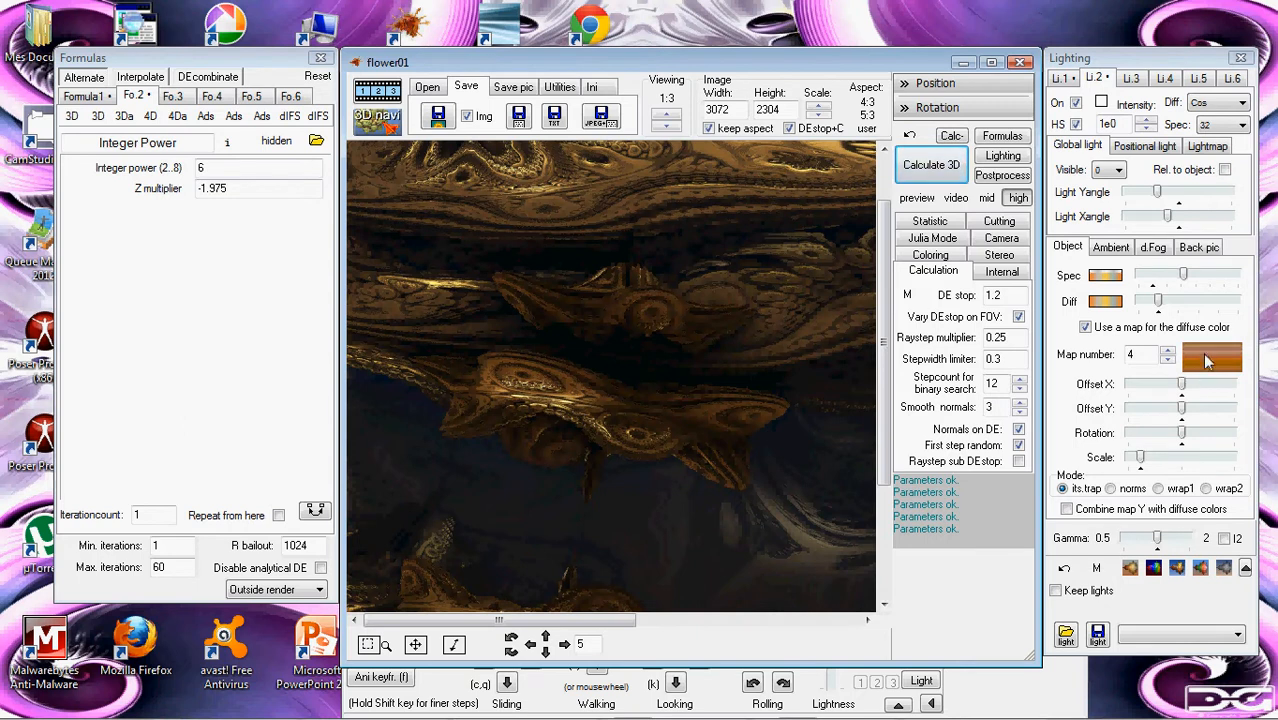
pyautogui.moveTo(1181, 385); pyautogui.dragTo(1171, 385)
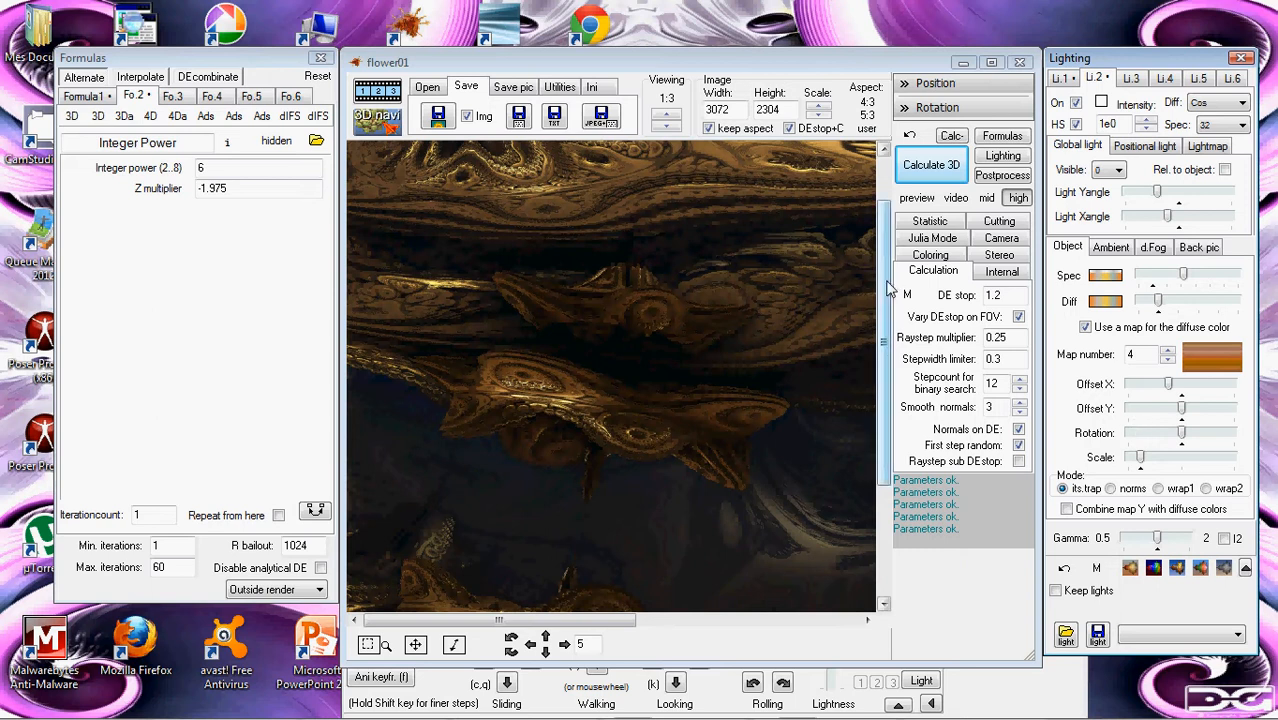
pyautogui.scroll(3, 888, 289)
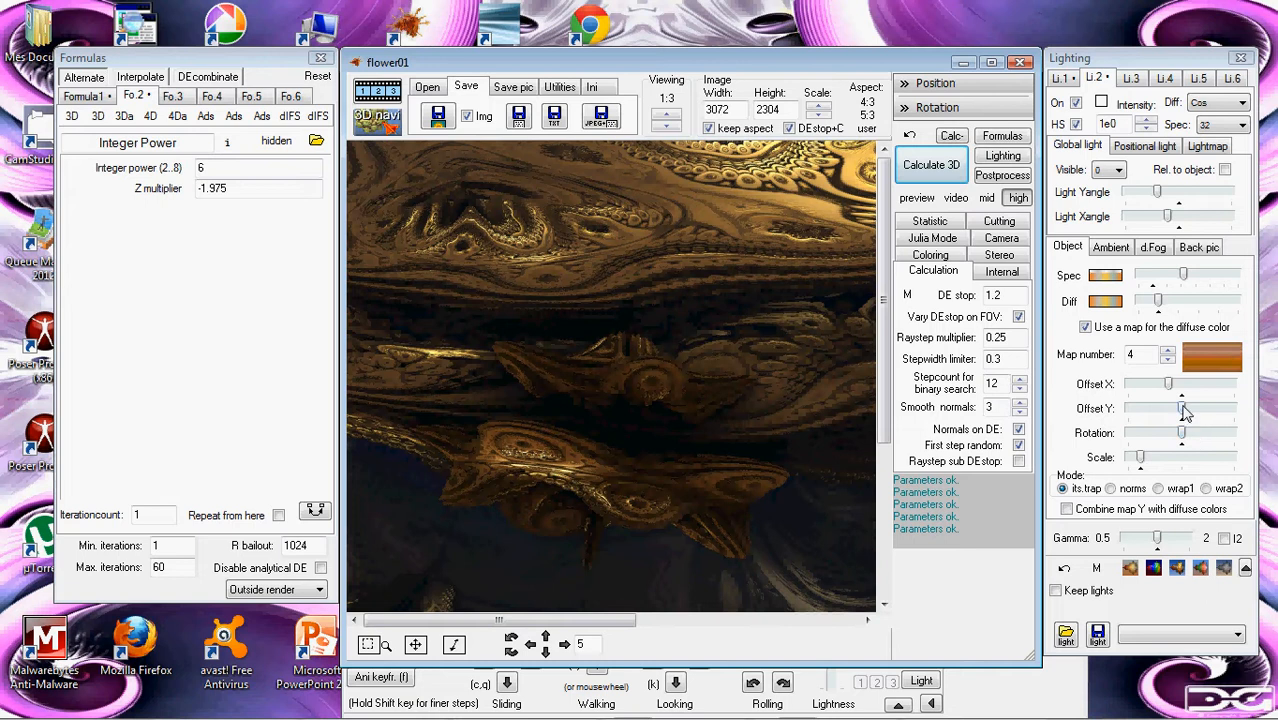
pyautogui.moveTo(1182, 408); pyautogui.dragTo(1203, 414)
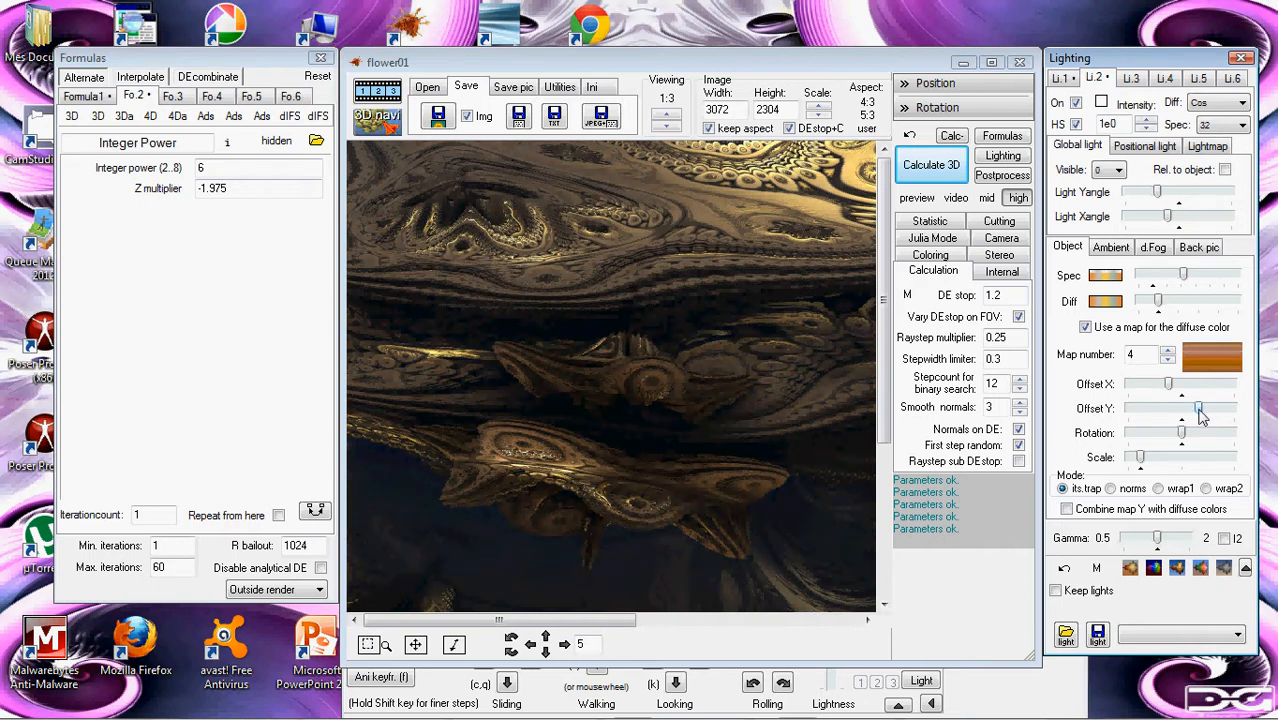
pyautogui.moveTo(1199, 412); pyautogui.dragTo(1195, 412)
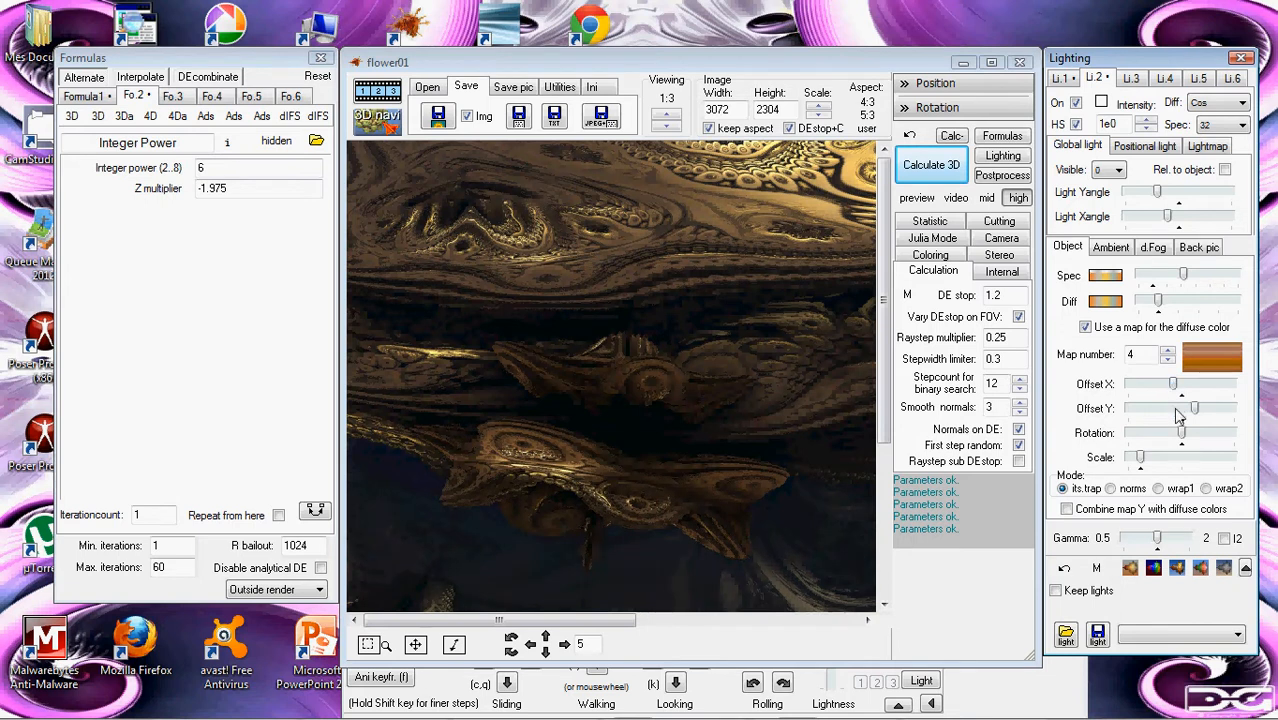
# Step: Raise the diffuse map's Rotation to about three quarters of its range and look over the render
pyautogui.moveTo(1181, 433); pyautogui.dragTo(1210, 436)
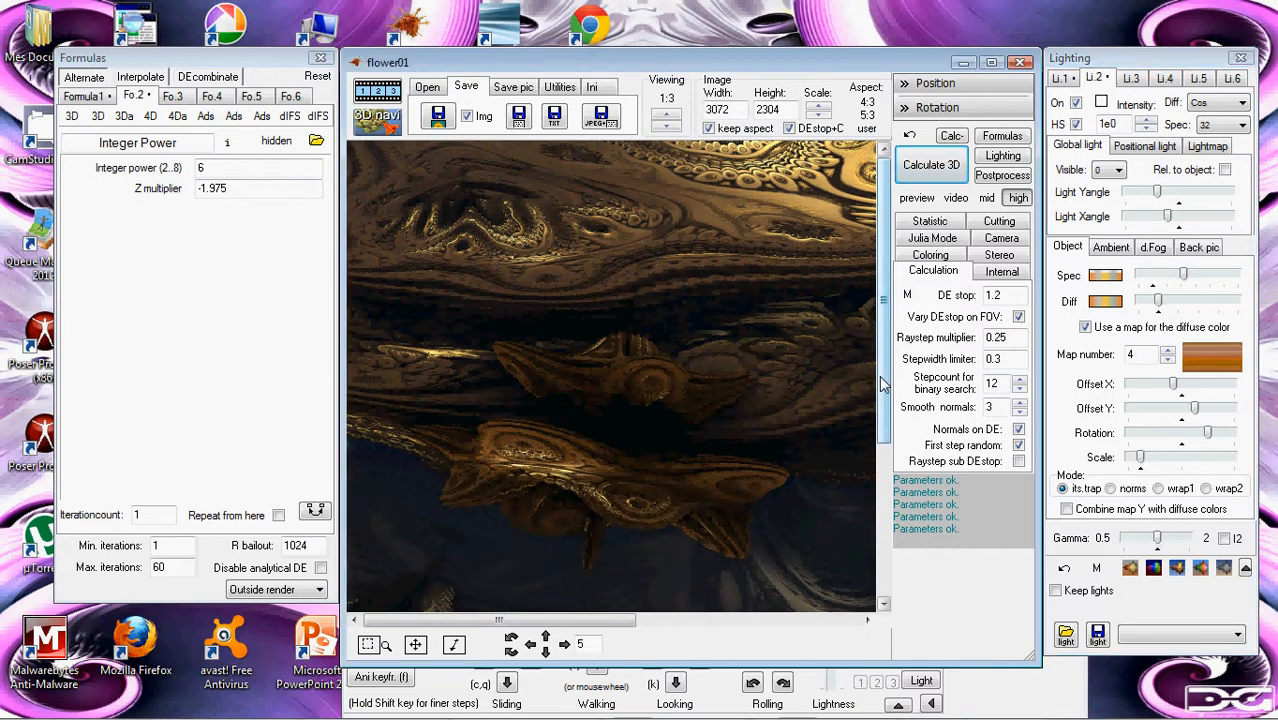
pyautogui.moveTo(882, 383); pyautogui.dragTo(870, 528)
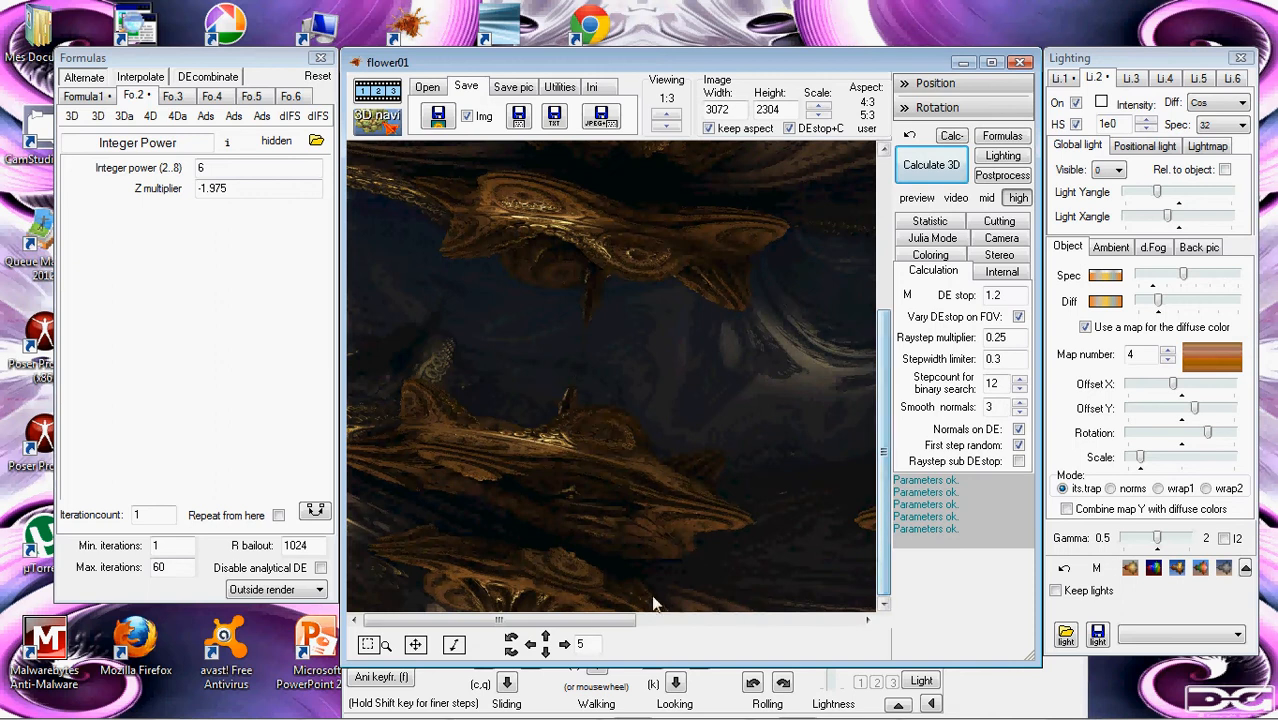
pyautogui.moveTo(574, 627); pyautogui.dragTo(800, 640)
pyautogui.moveTo(886, 573); pyautogui.dragTo(888, 405)
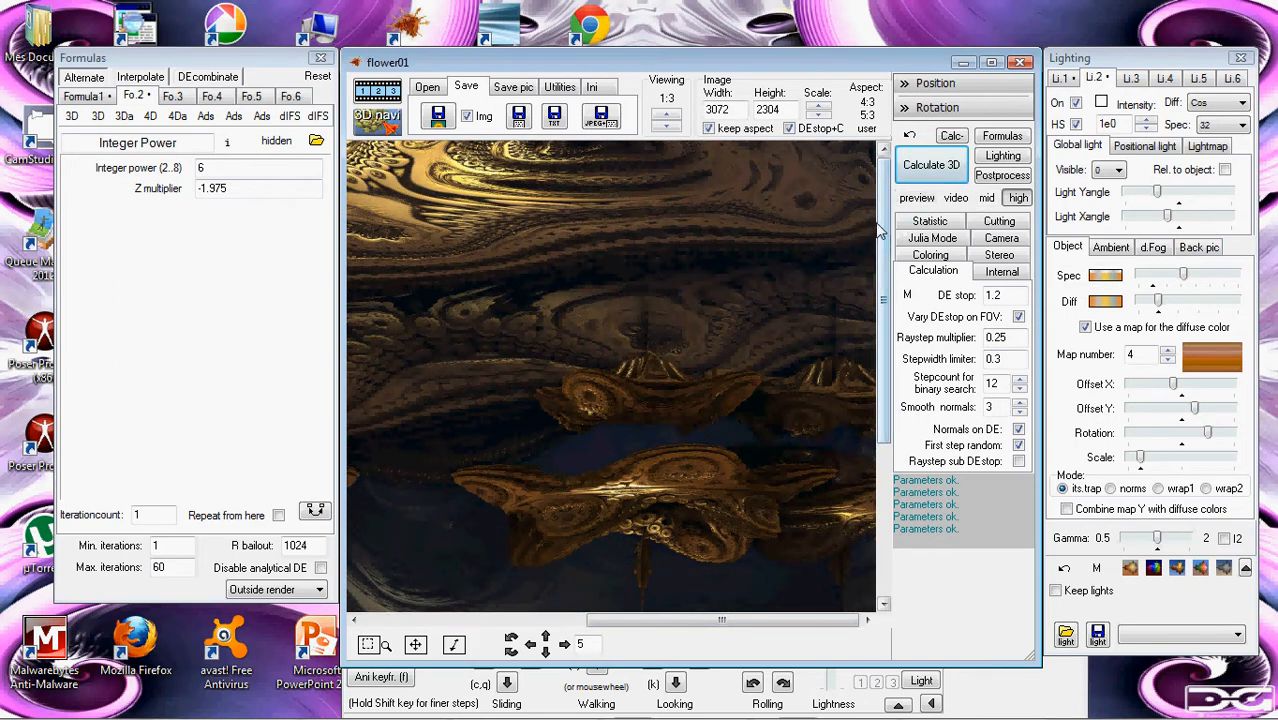
# Step: Set the first ambient light colour of the scene to white
pyautogui.moveTo(884, 198); pyautogui.dragTo(884, 352)
pyautogui.moveTo(720, 620); pyautogui.dragTo(453, 620)
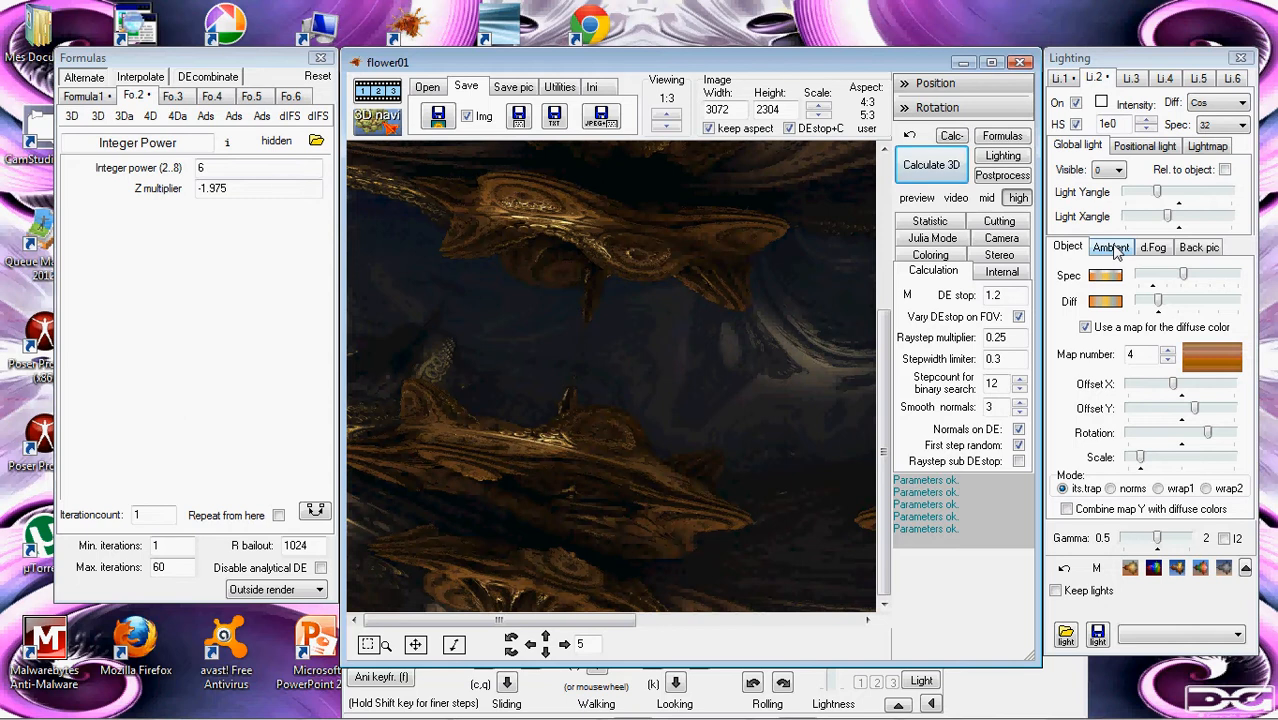
pyautogui.click(1116, 250)
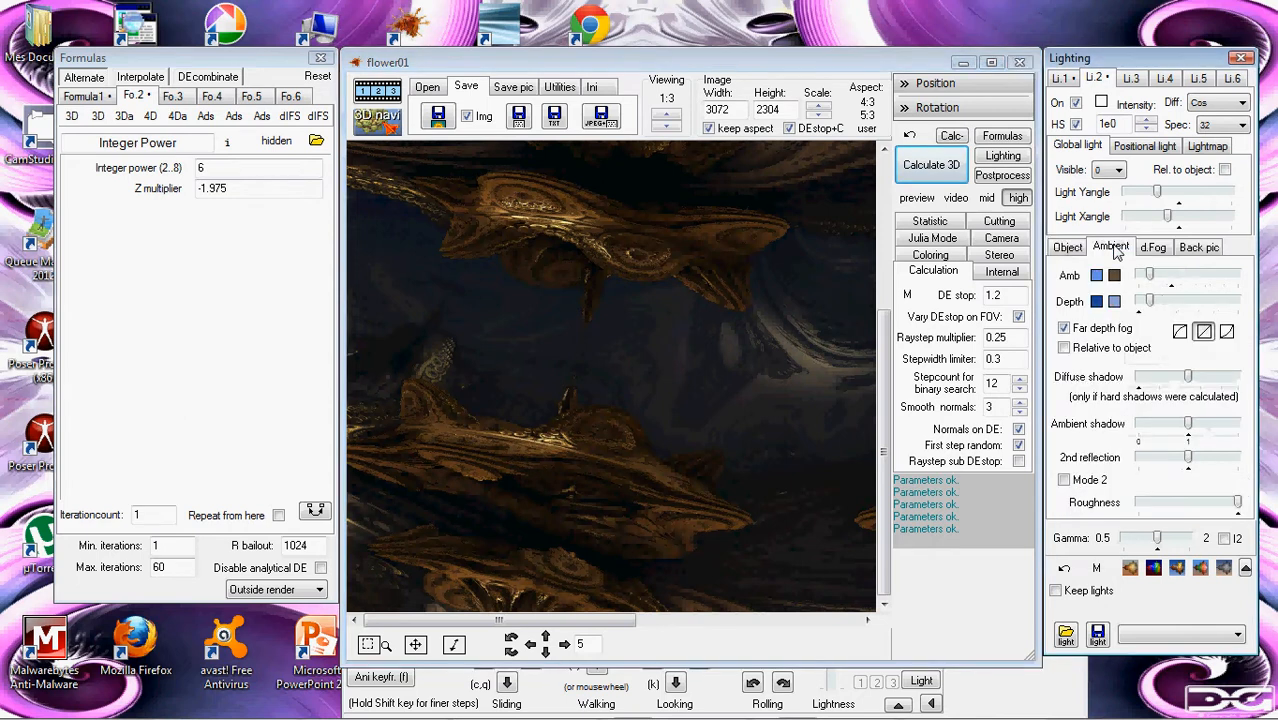
pyautogui.moveTo(886, 387); pyautogui.dragTo(896, 230)
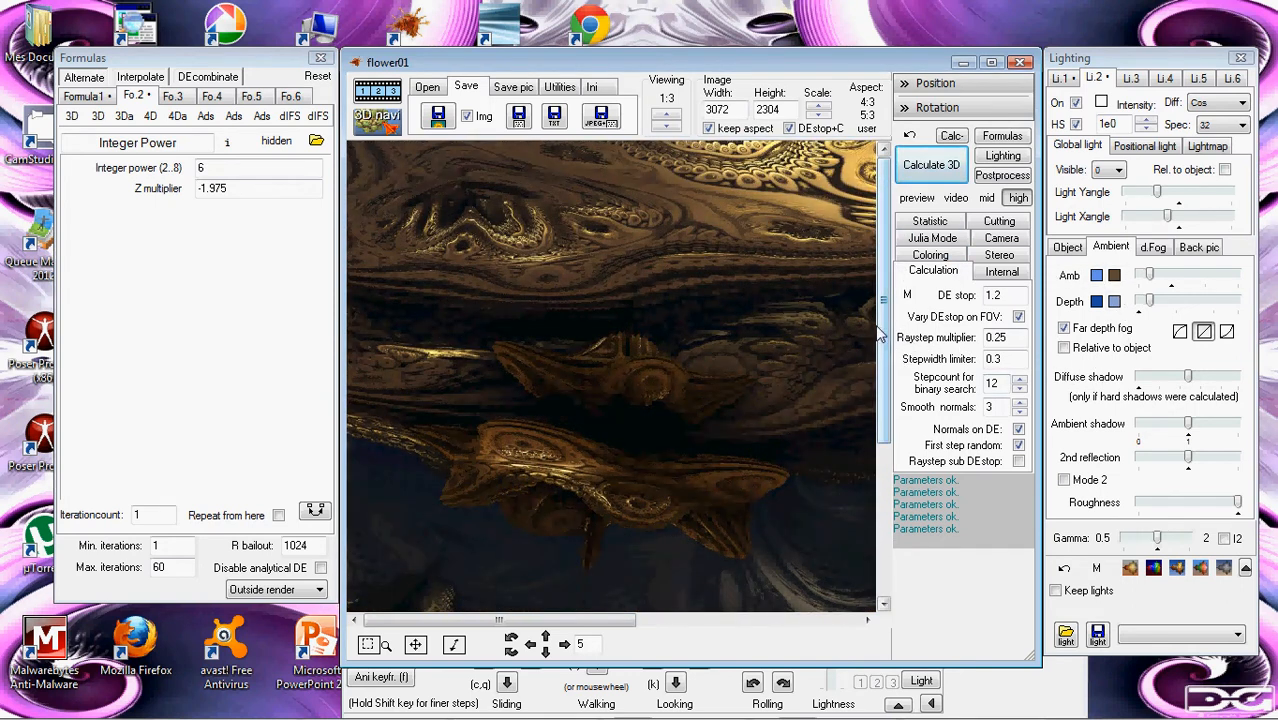
pyautogui.moveTo(884, 335); pyautogui.dragTo(887, 452)
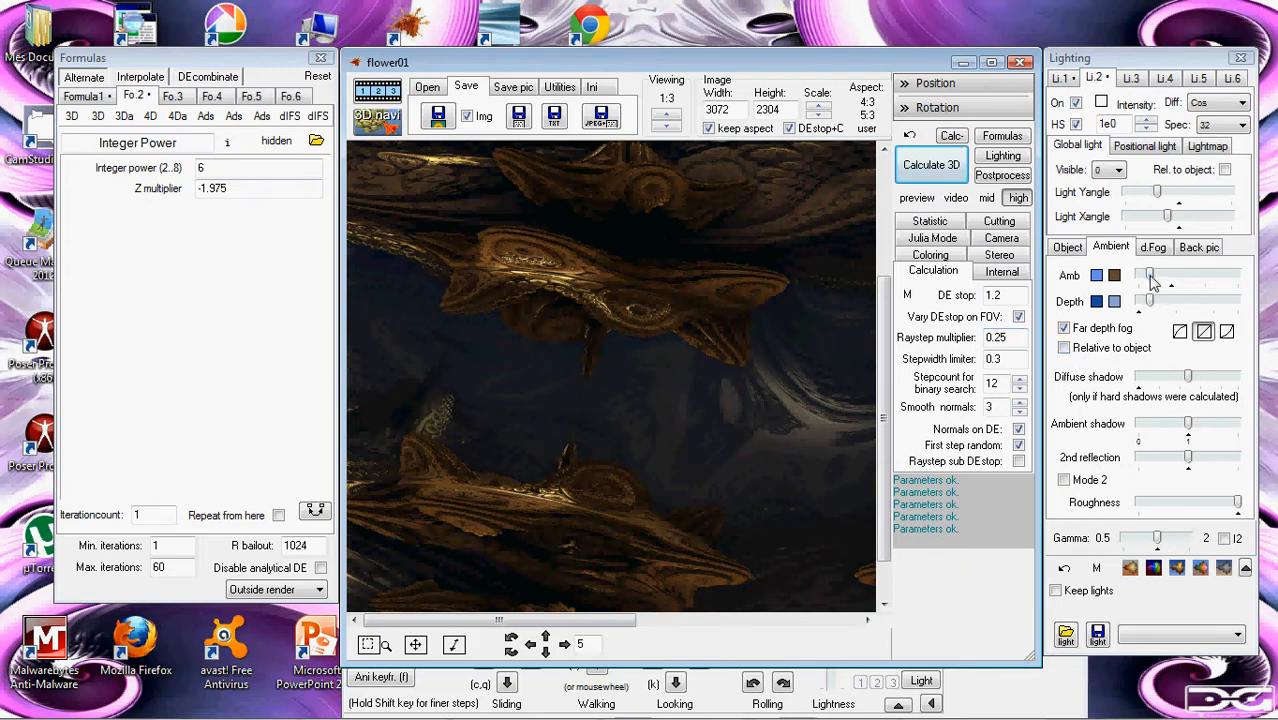
pyautogui.click(1097, 276)
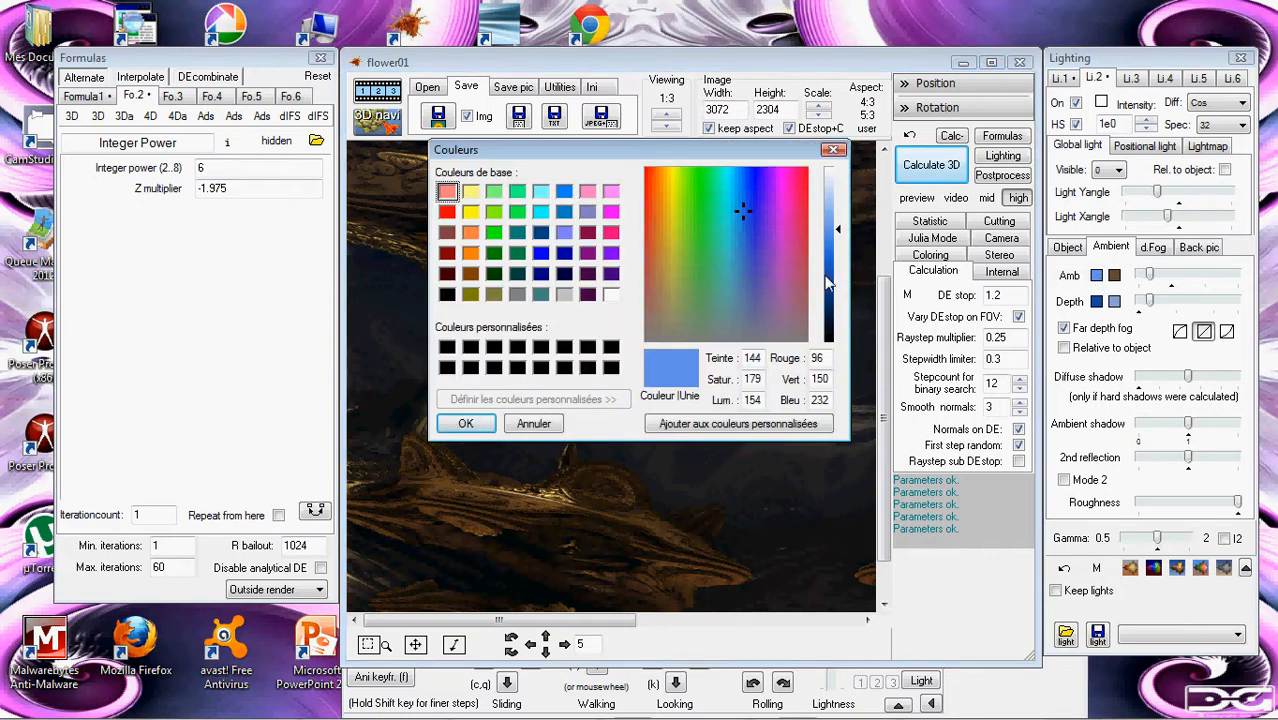
pyautogui.click(537, 425)
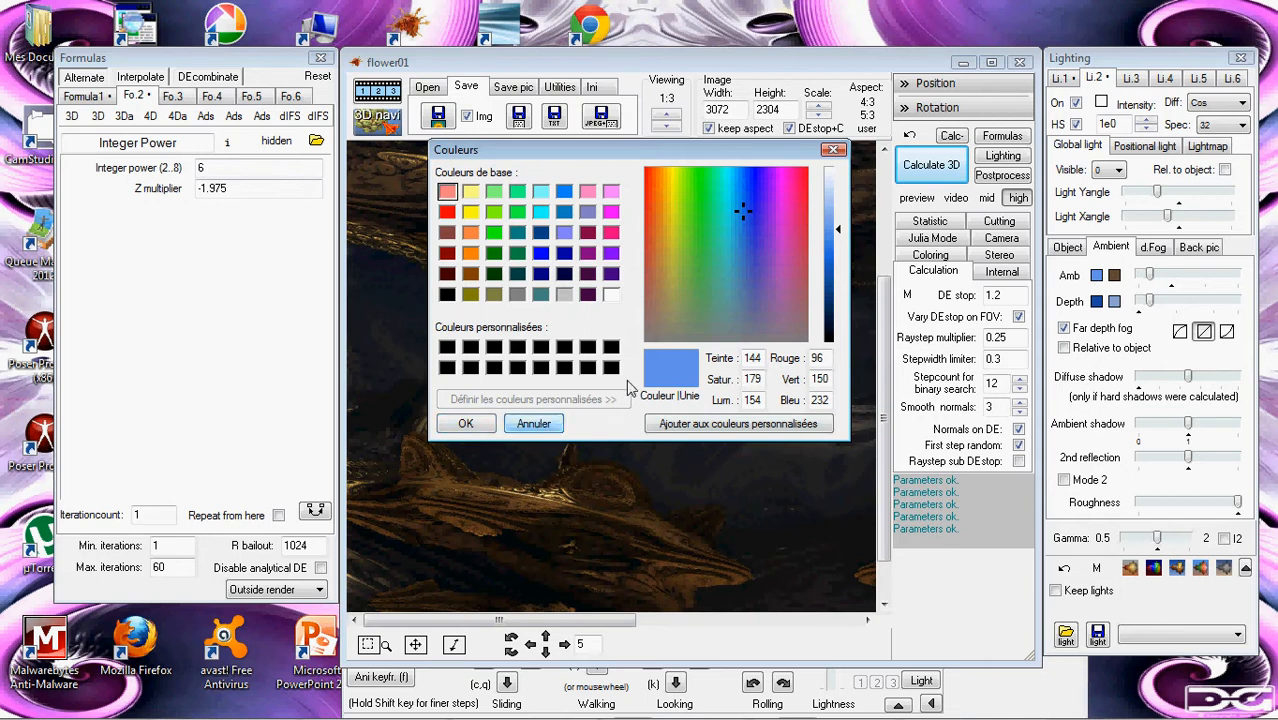
pyautogui.click(610, 293)
pyautogui.click(483, 427)
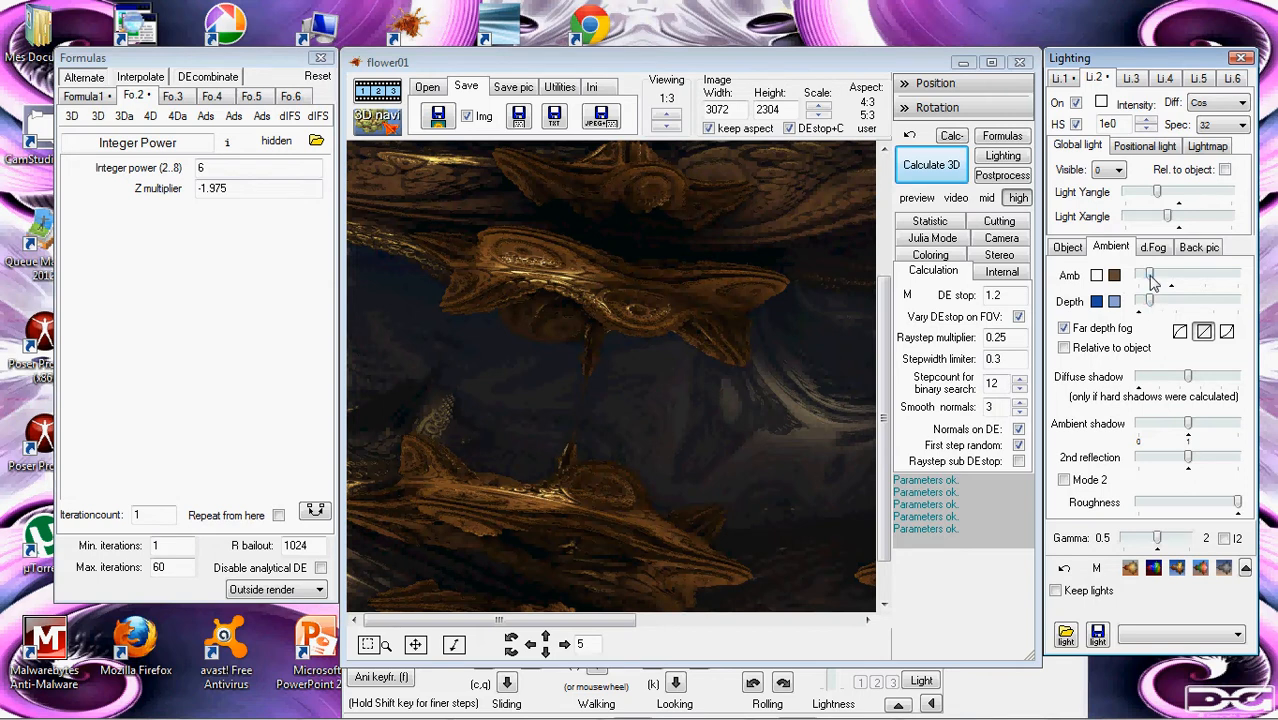
# Step: Raise the ambient amount slightly and the depth amount to just over a fifth of its range, and look over the render
pyautogui.moveTo(1153, 282); pyautogui.dragTo(1170, 284)
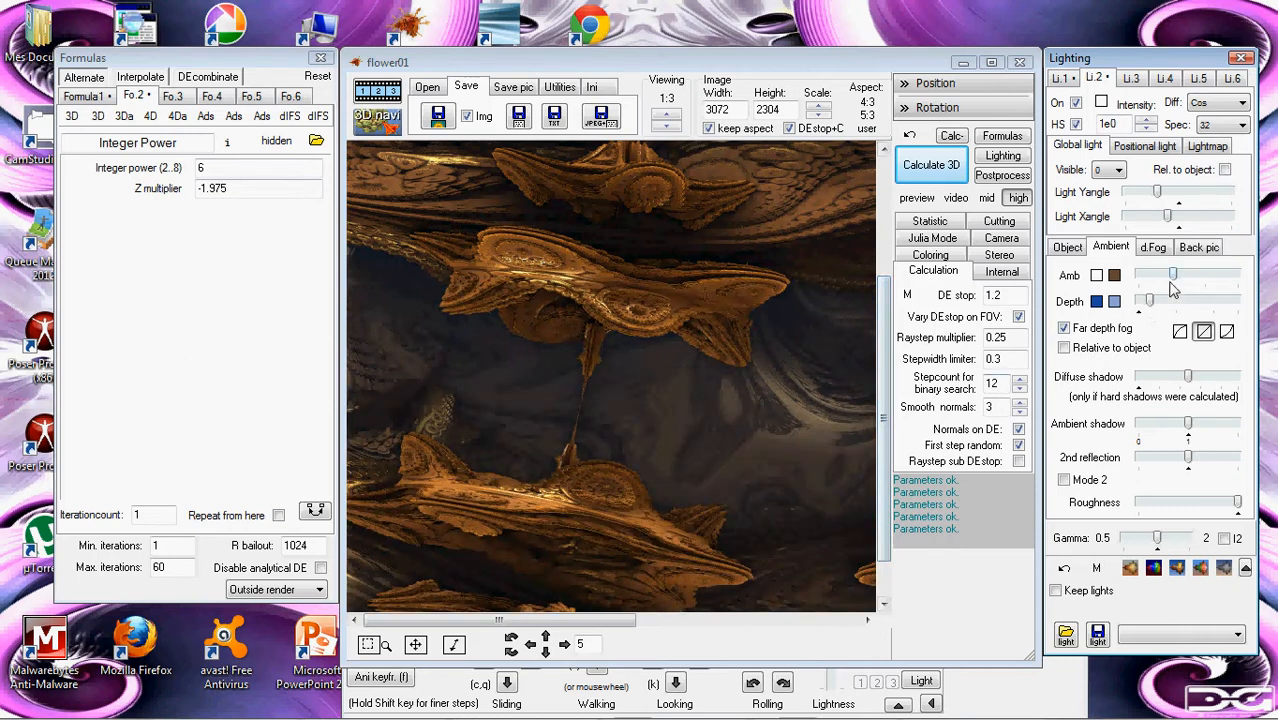
pyautogui.moveTo(1173, 278); pyautogui.dragTo(1155, 279)
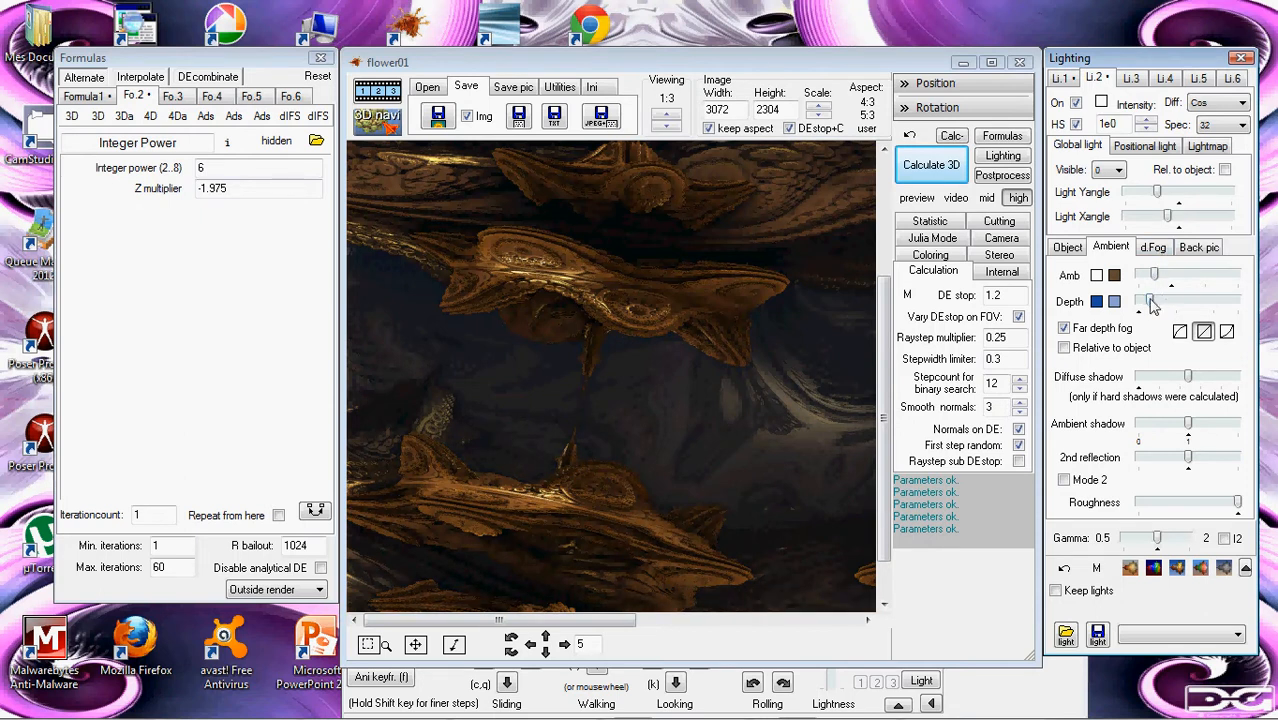
pyautogui.moveTo(1150, 308); pyautogui.dragTo(1160, 308)
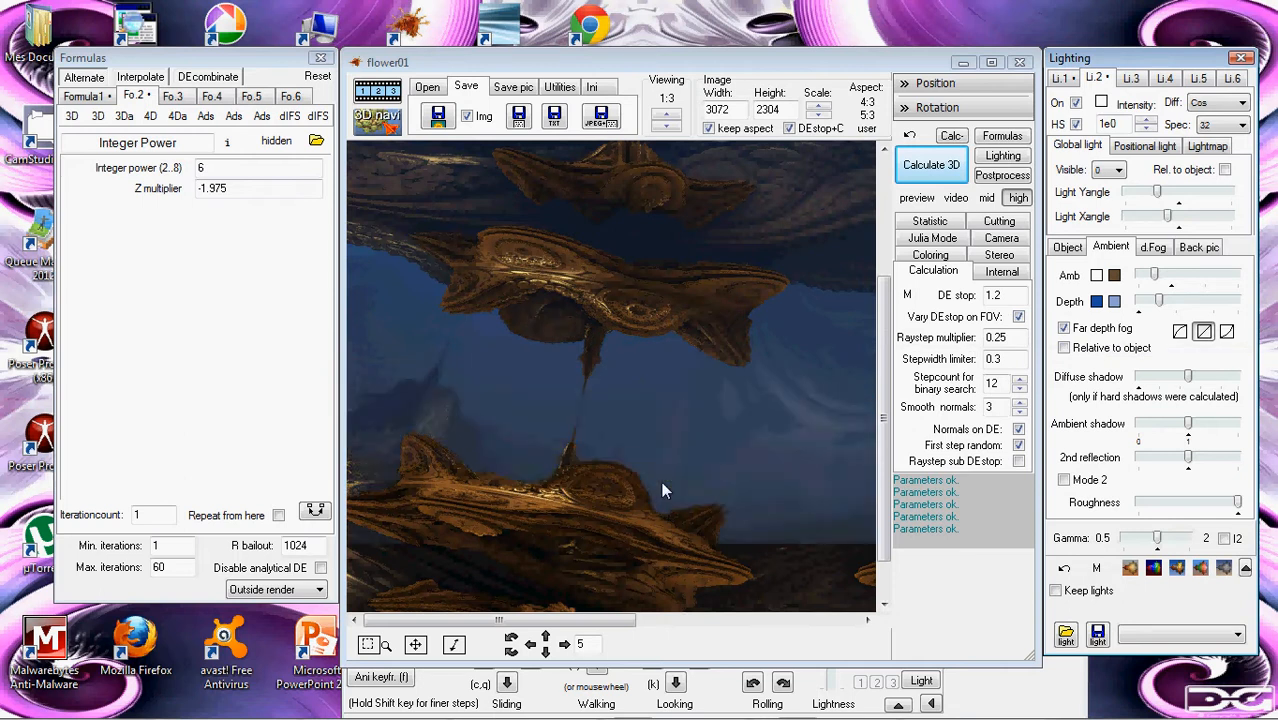
pyautogui.moveTo(883, 463); pyautogui.dragTo(883, 350)
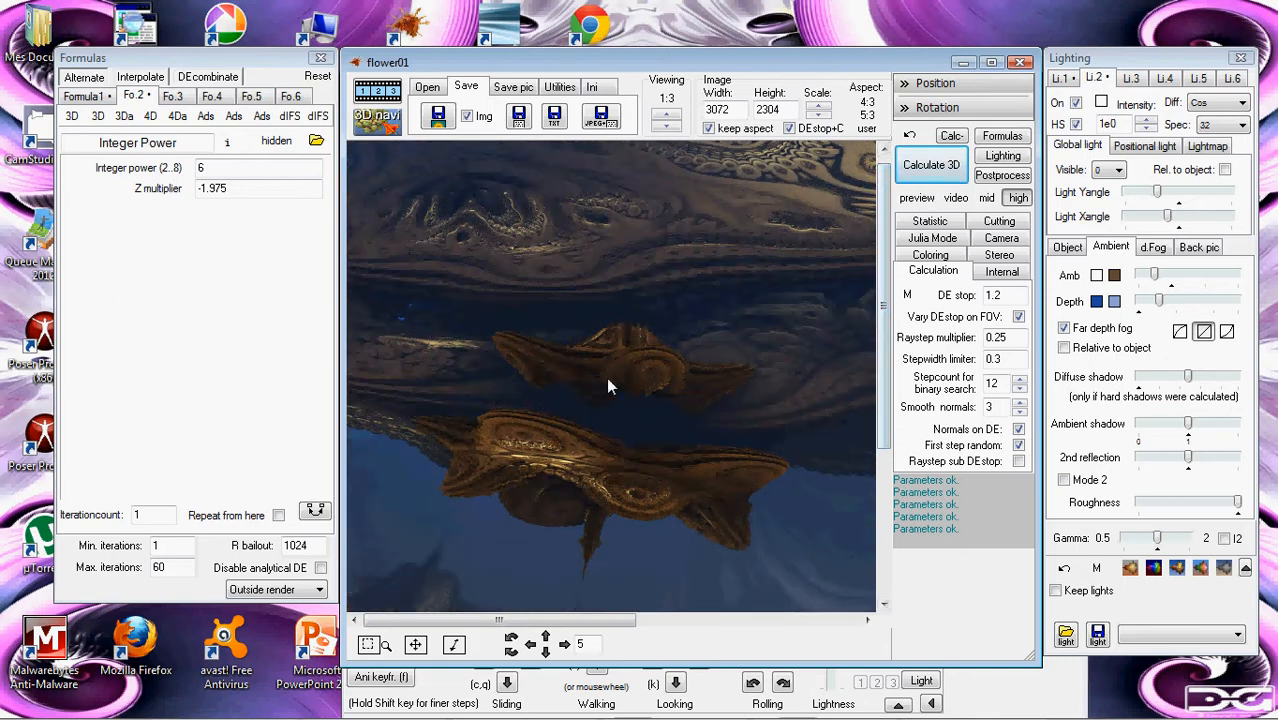
pyautogui.moveTo(886, 296); pyautogui.dragTo(884, 415)
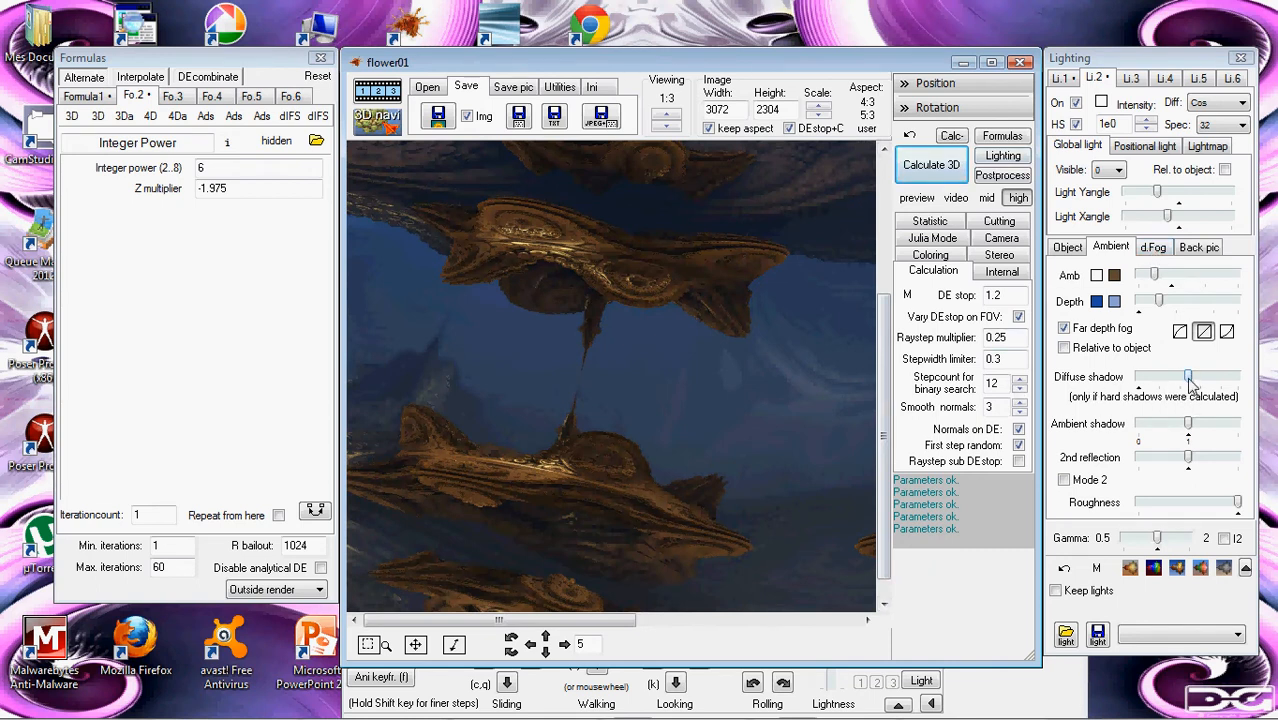
# Step: Raise the diffuse shadow to about four fifths and the ambient shadow to about three quarters of their ranges
pyautogui.moveTo(885, 384); pyautogui.dragTo(894, 284)
pyautogui.moveTo(1188, 377); pyautogui.dragTo(1221, 383)
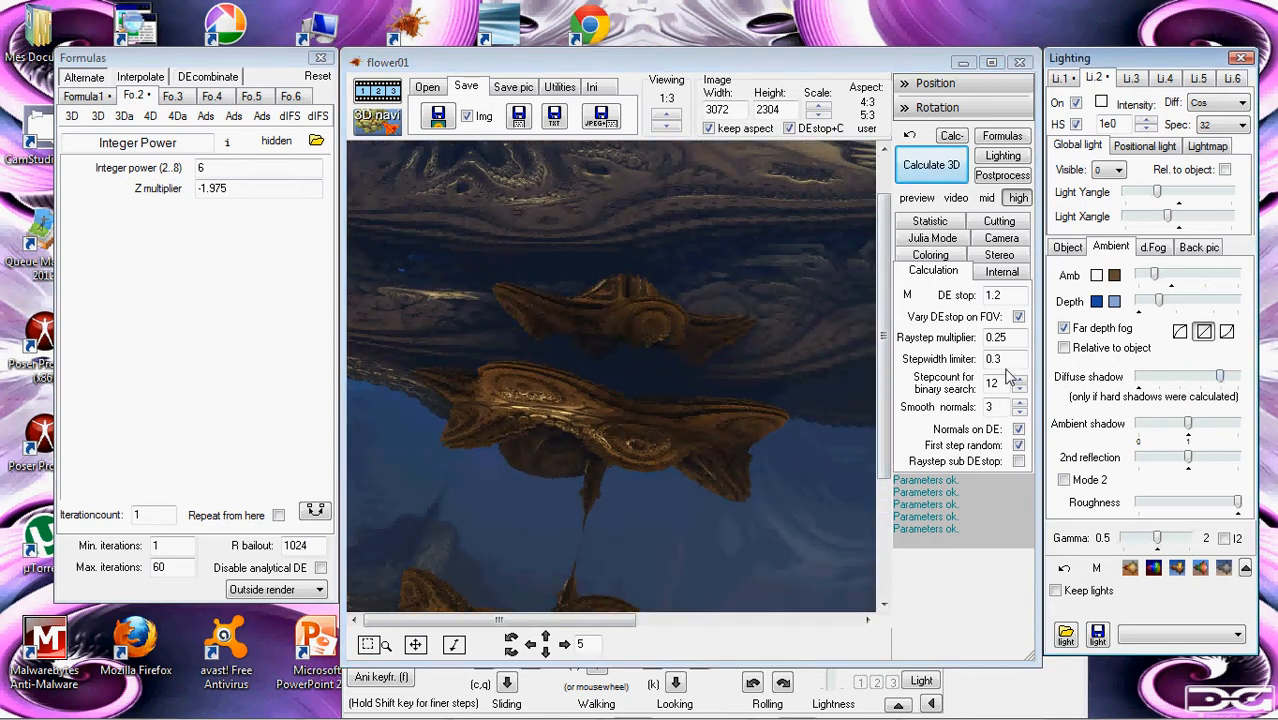
pyautogui.moveTo(1189, 424); pyautogui.dragTo(1217, 430)
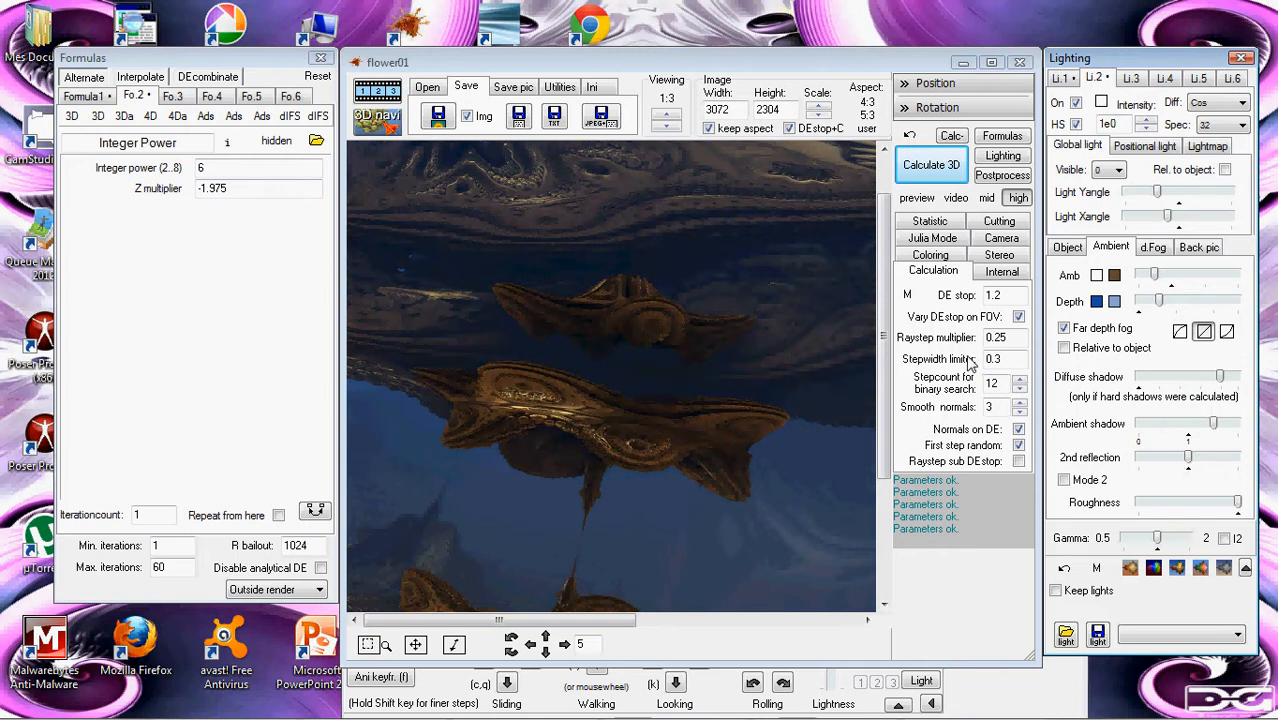
pyautogui.moveTo(883, 403)
pyautogui.mouseDown()
pyautogui.moveTo(891, 532)
pyautogui.moveTo(894, 380)
pyautogui.mouseUp()
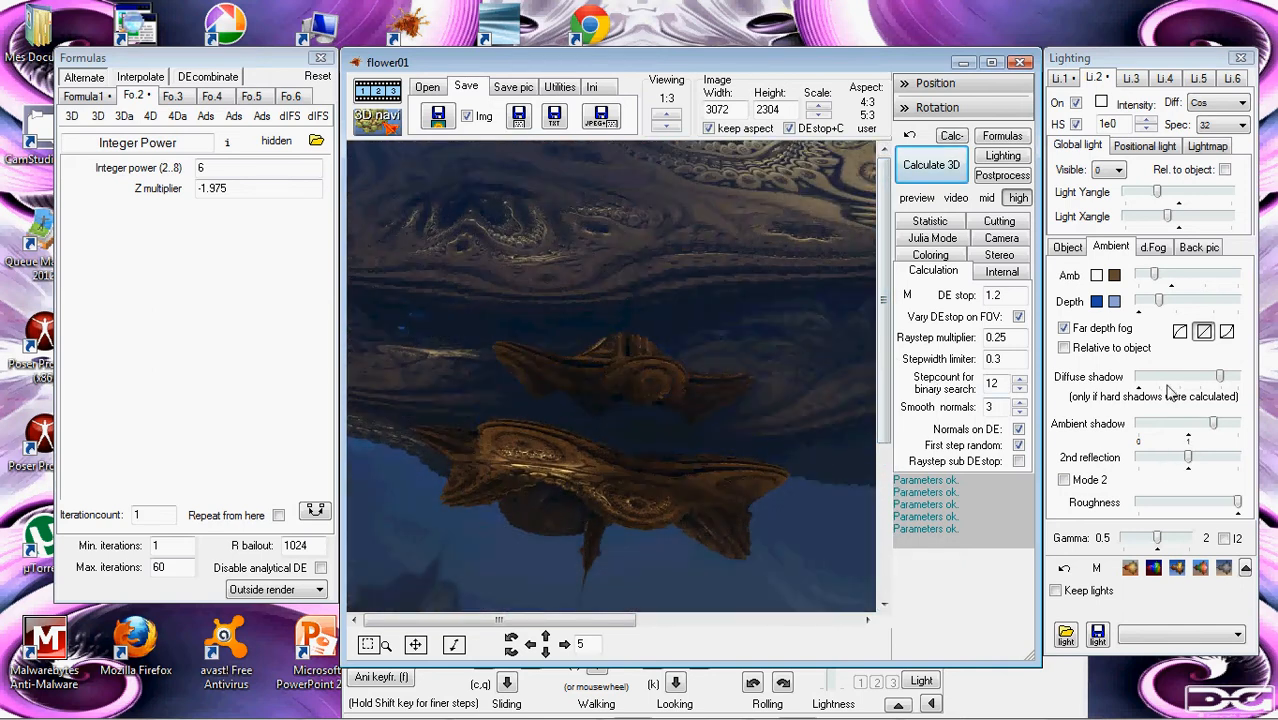
# Step: Keep the dynamic fog colour white and raise the fog's strength to slightly below the middle of its range
pyautogui.click(1152, 250)
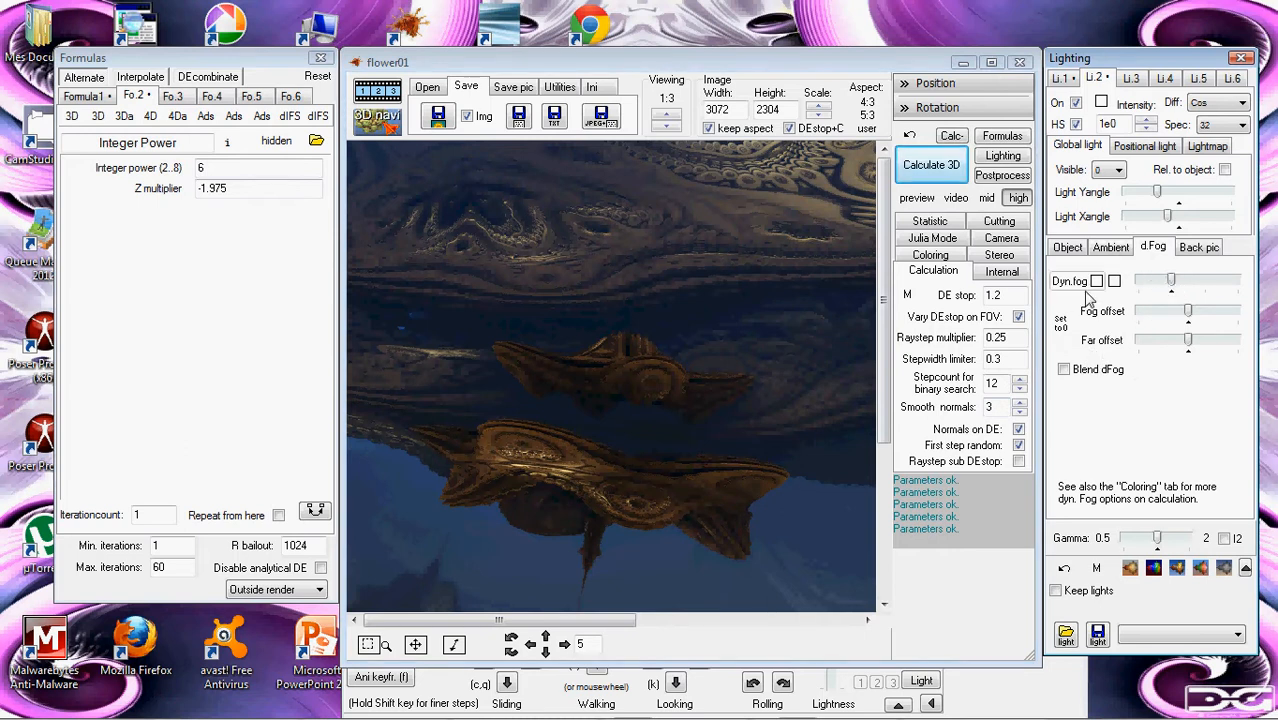
pyautogui.click(1096, 282)
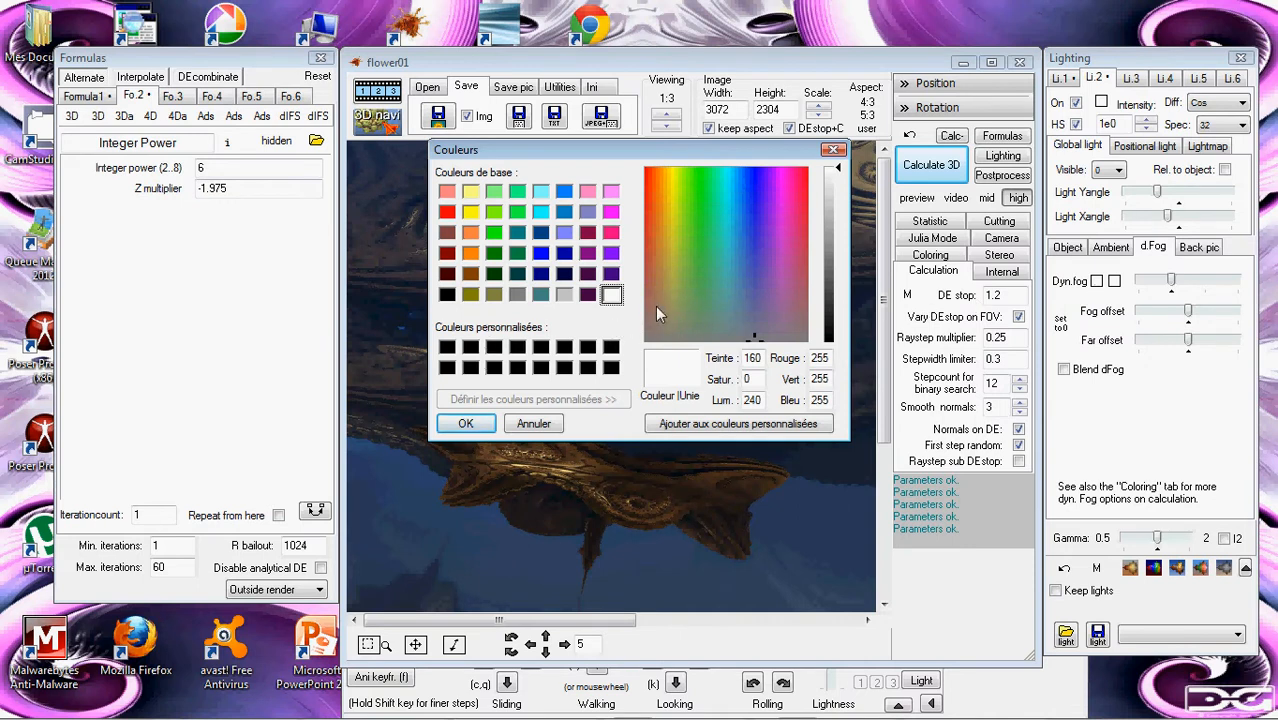
pyautogui.click(833, 151)
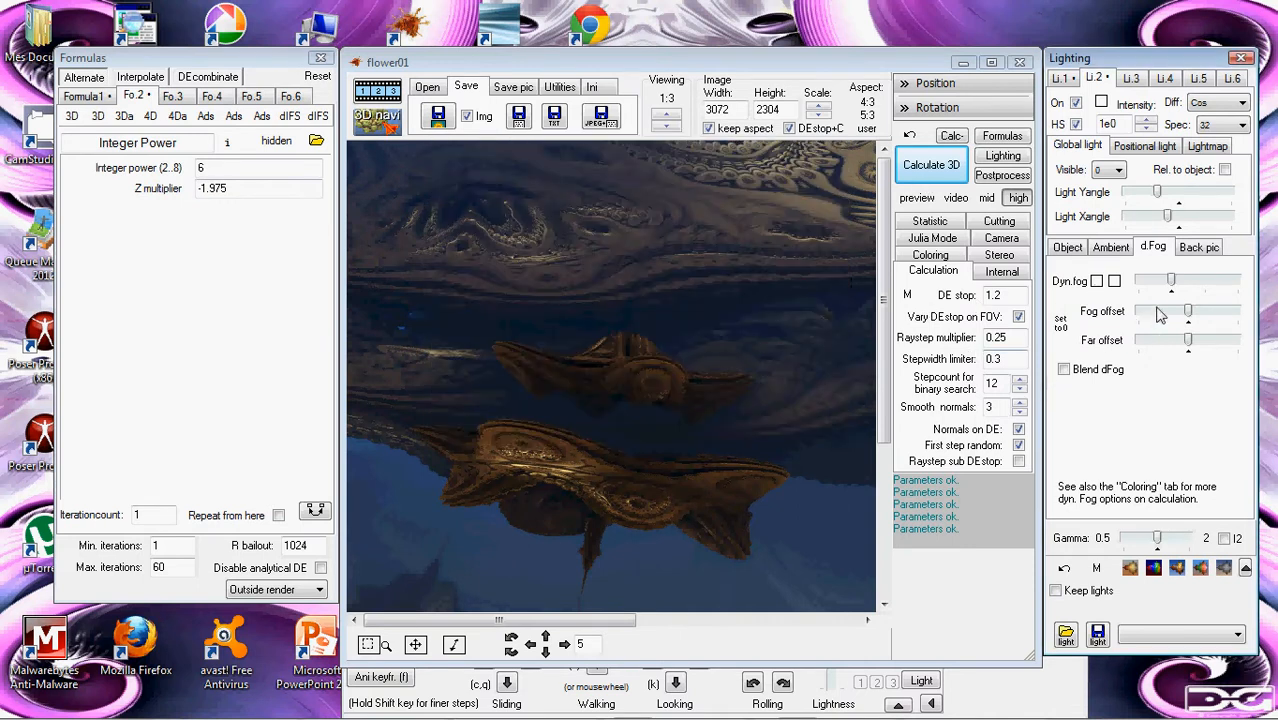
pyautogui.moveTo(1174, 285); pyautogui.dragTo(1196, 287)
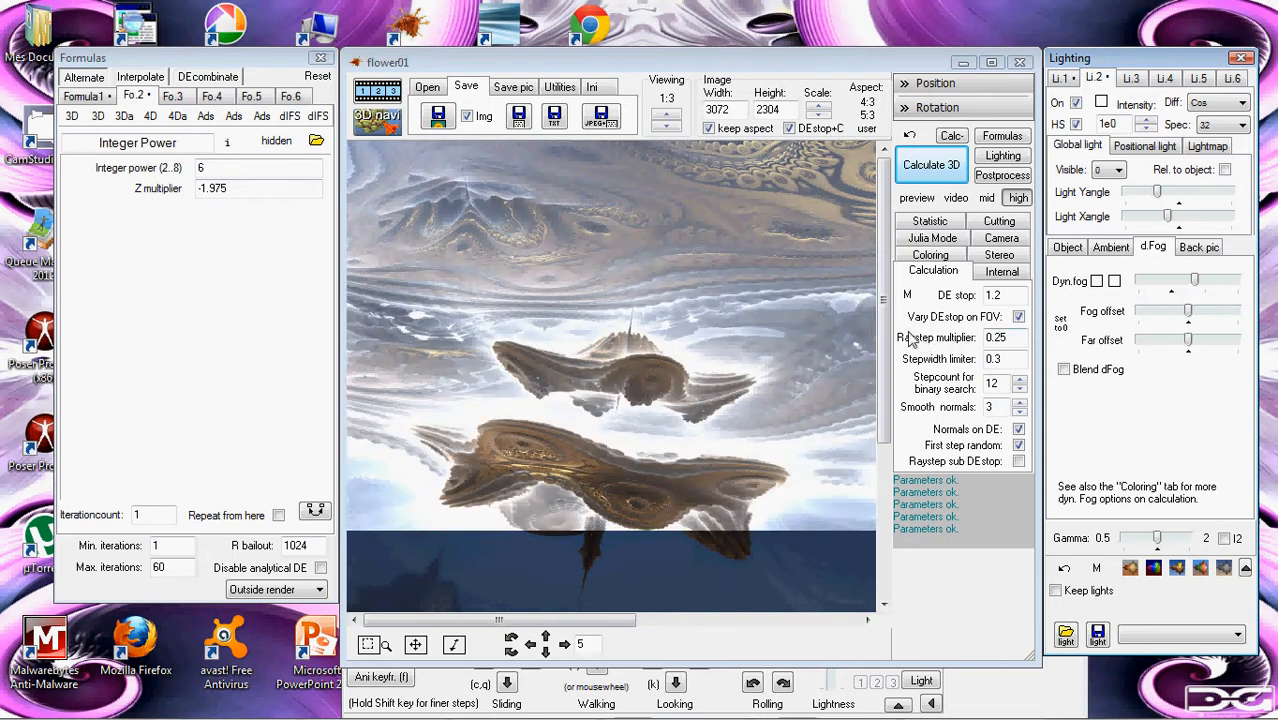
pyautogui.moveTo(886, 290); pyautogui.dragTo(889, 450)
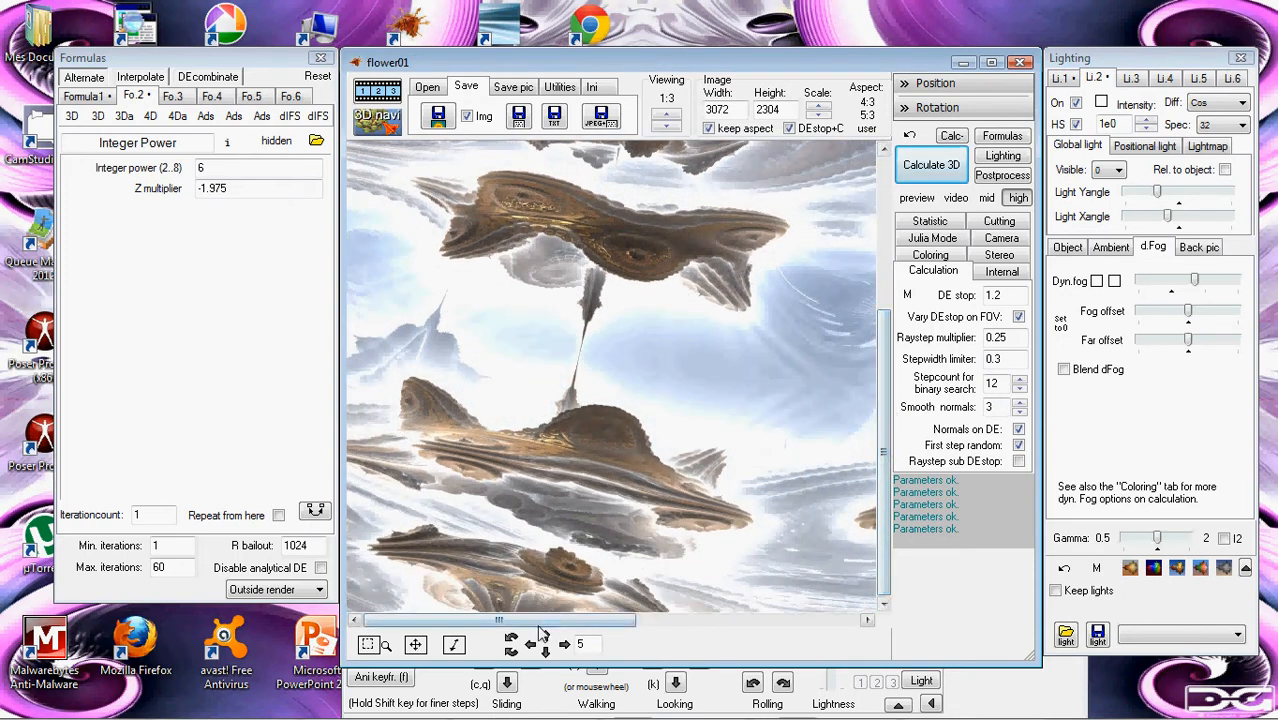
pyautogui.moveTo(550, 622); pyautogui.dragTo(657, 626)
pyautogui.moveTo(1194, 281); pyautogui.dragTo(1186, 285)
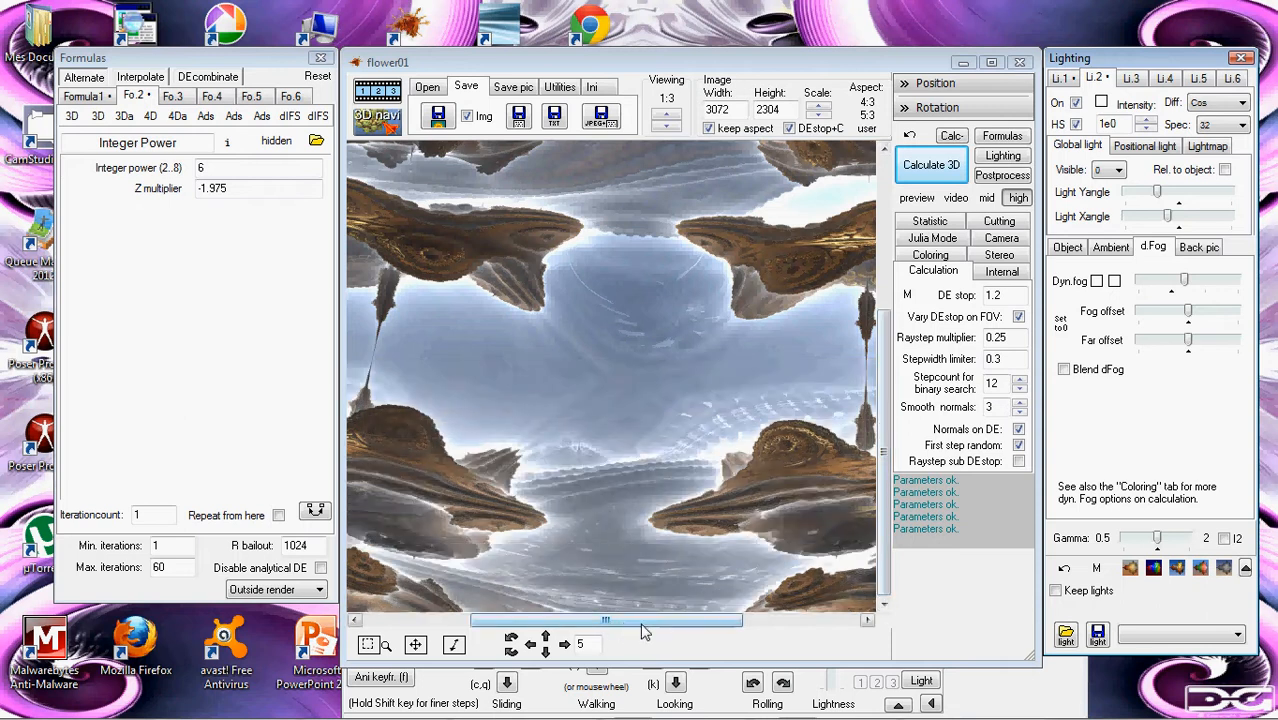
pyautogui.moveTo(646, 631); pyautogui.dragTo(540, 630)
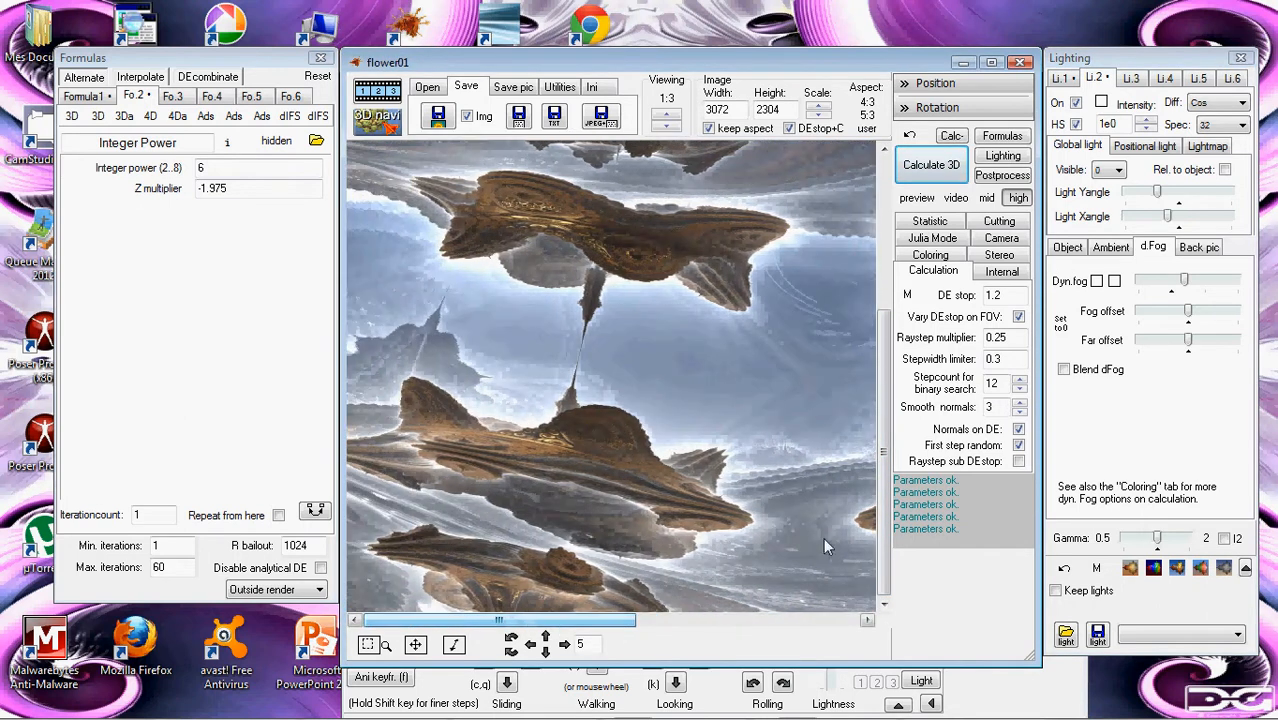
pyautogui.moveTo(1184, 281); pyautogui.dragTo(1181, 281)
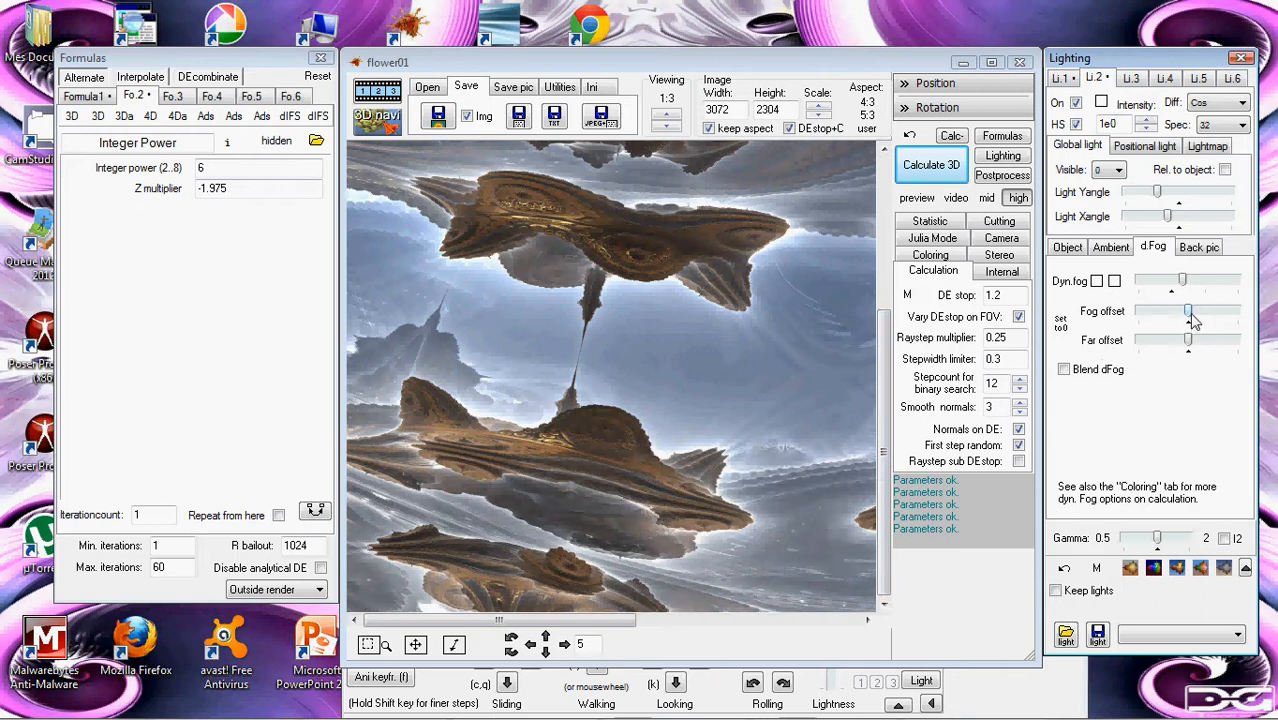
# Step: Lower the dynamic fog's Fog offset to slightly below centre and look over the render
pyautogui.moveTo(1190, 318); pyautogui.dragTo(1206, 319)
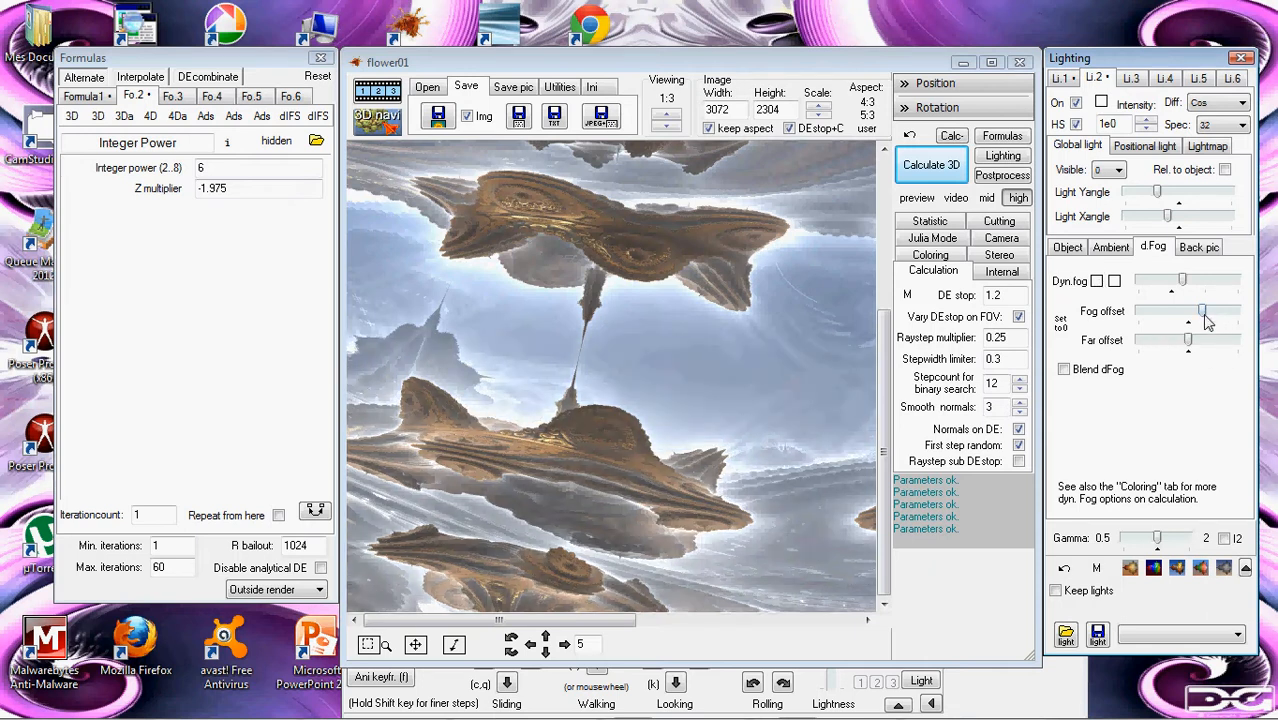
pyautogui.moveTo(1204, 318); pyautogui.dragTo(1184, 320)
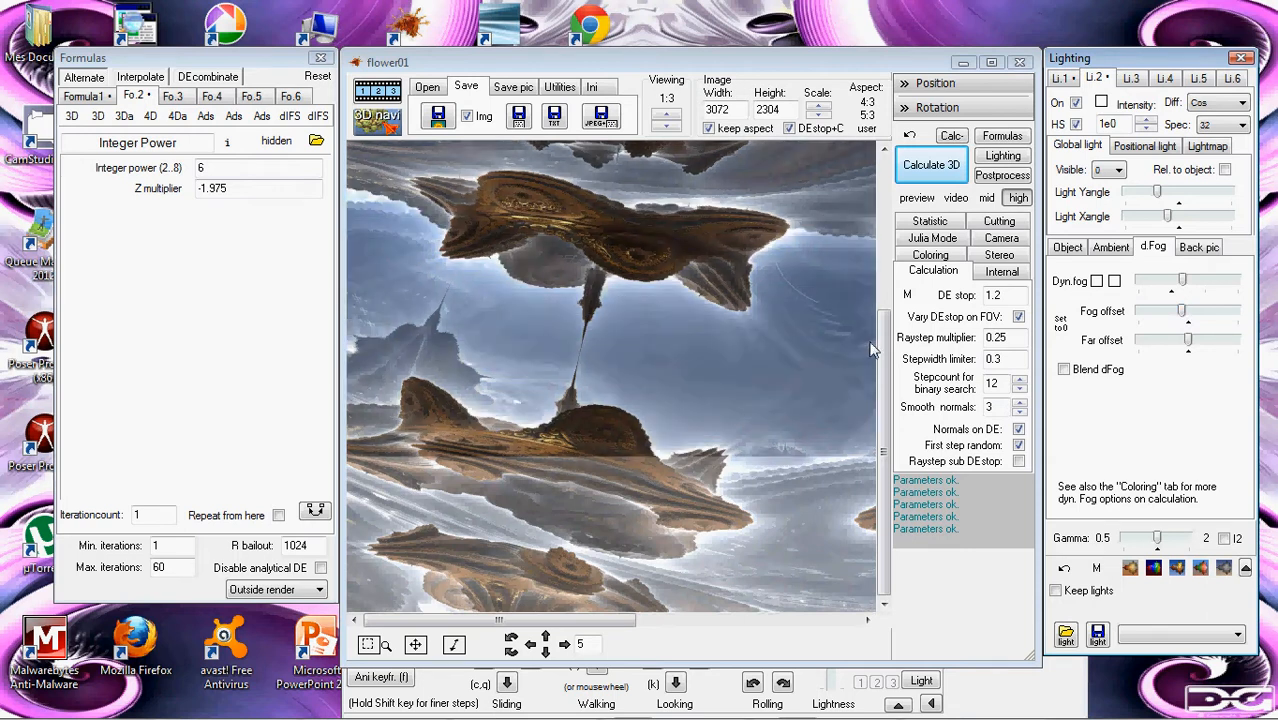
pyautogui.moveTo(884, 440); pyautogui.dragTo(887, 262)
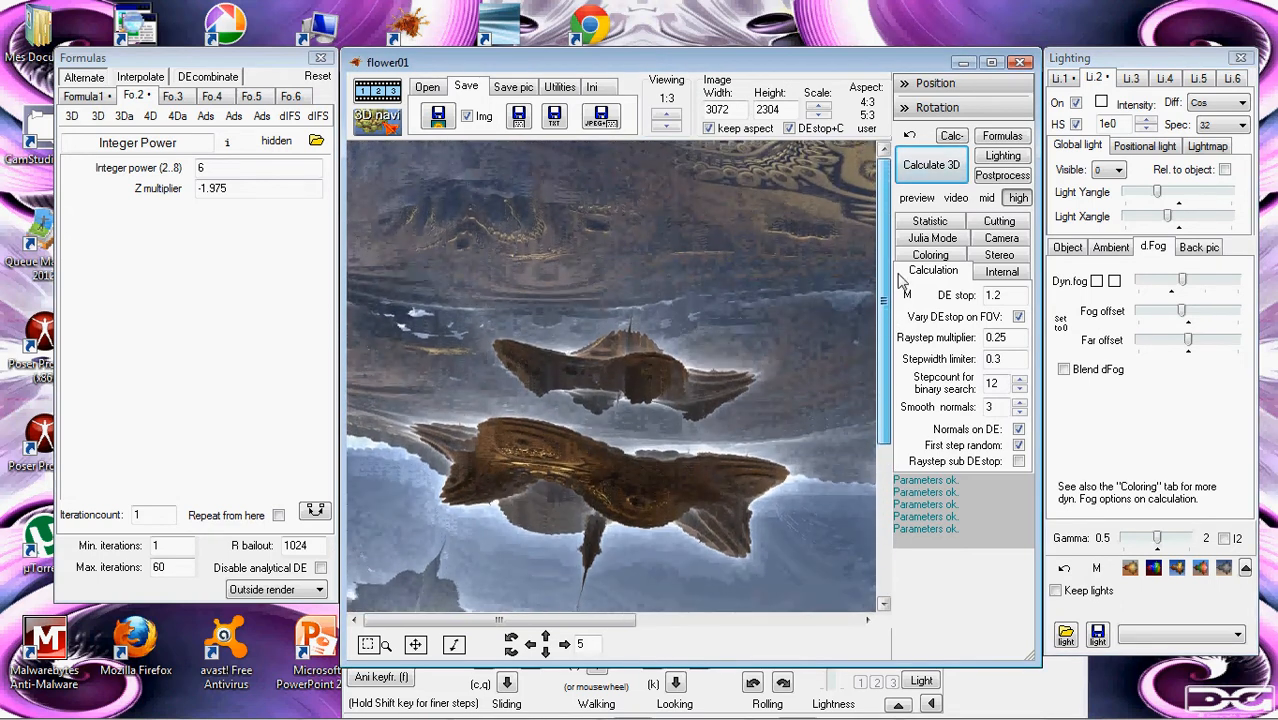
pyautogui.moveTo(612, 618)
pyautogui.mouseDown()
pyautogui.moveTo(697, 625)
pyautogui.moveTo(611, 622)
pyautogui.mouseUp()
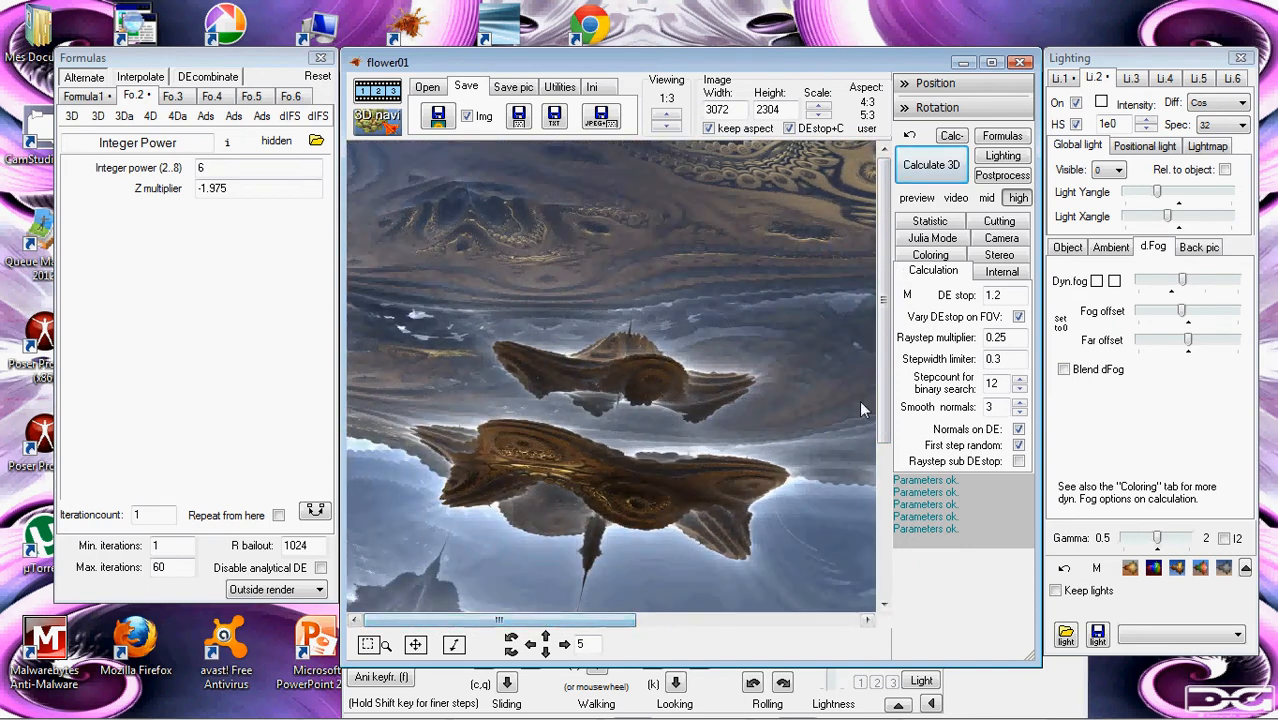
pyautogui.moveTo(884, 365); pyautogui.dragTo(884, 490)
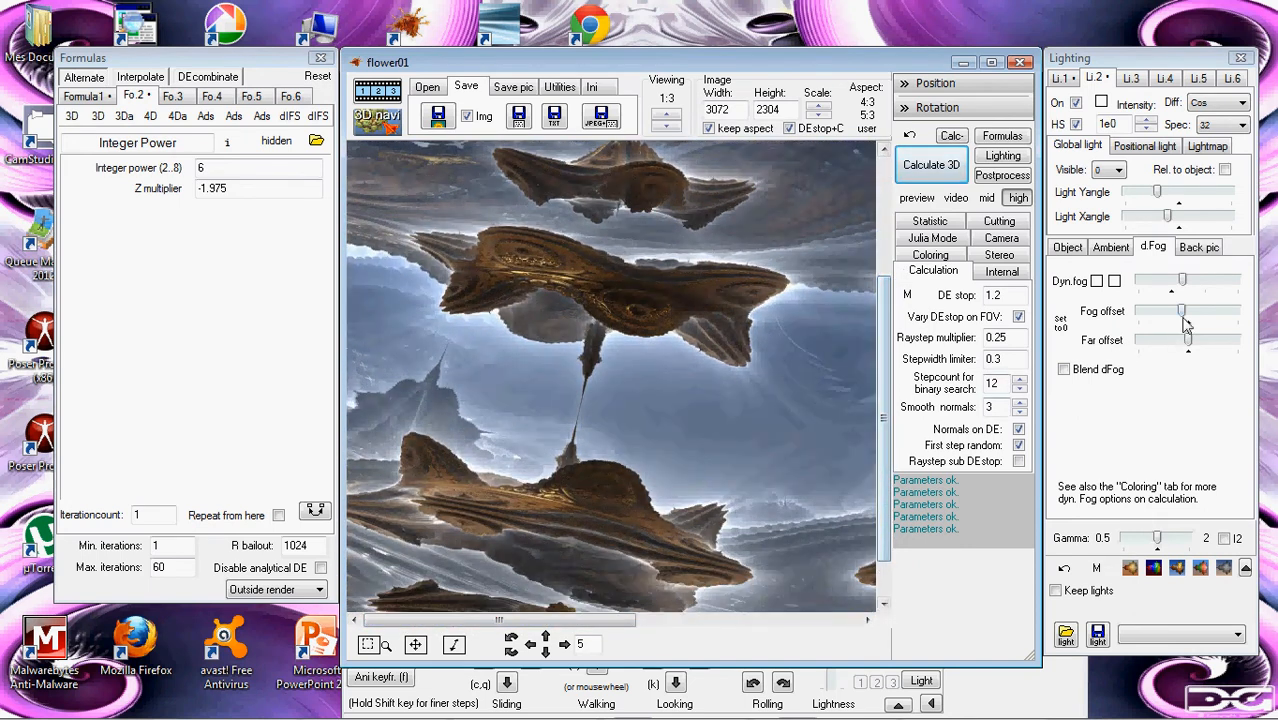
pyautogui.click(1181, 313)
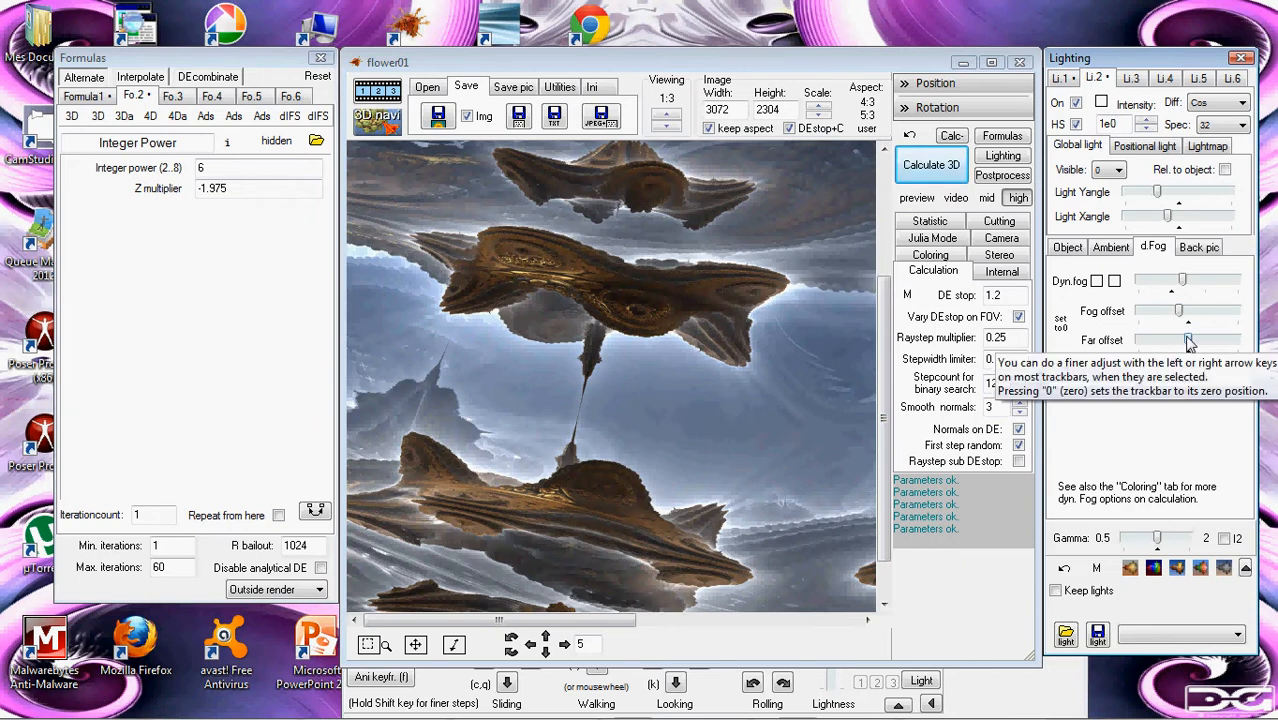
# Step: Lower the dynamic fog's Far offset to about a third of its range and look over the render
pyautogui.scroll(-1, 891, 363)
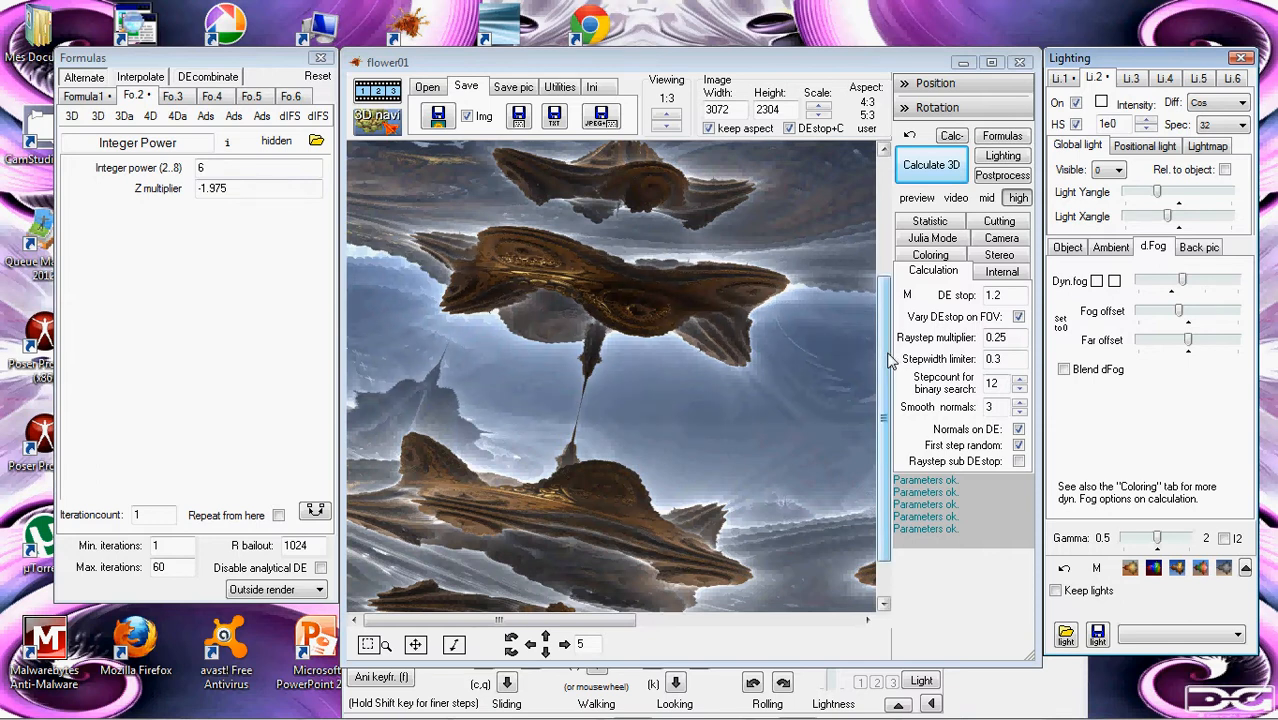
pyautogui.scroll(-2, 885, 422)
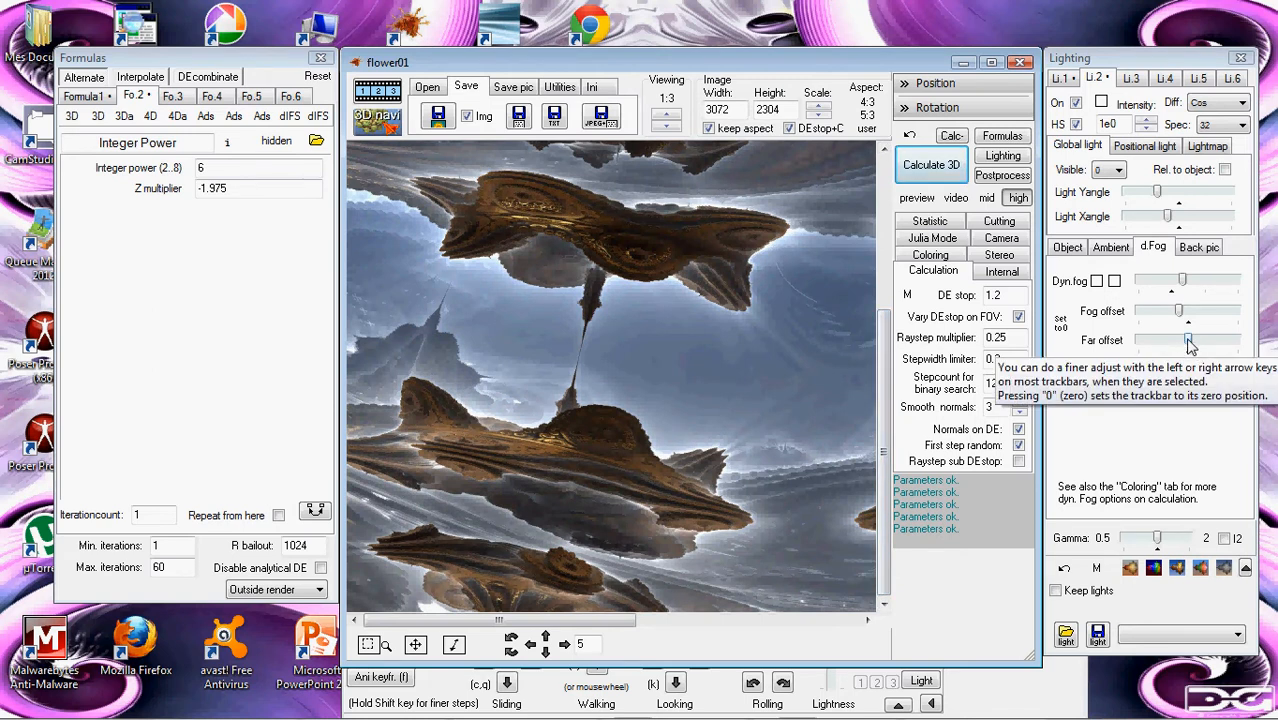
pyautogui.moveTo(1190, 342); pyautogui.dragTo(1204, 342)
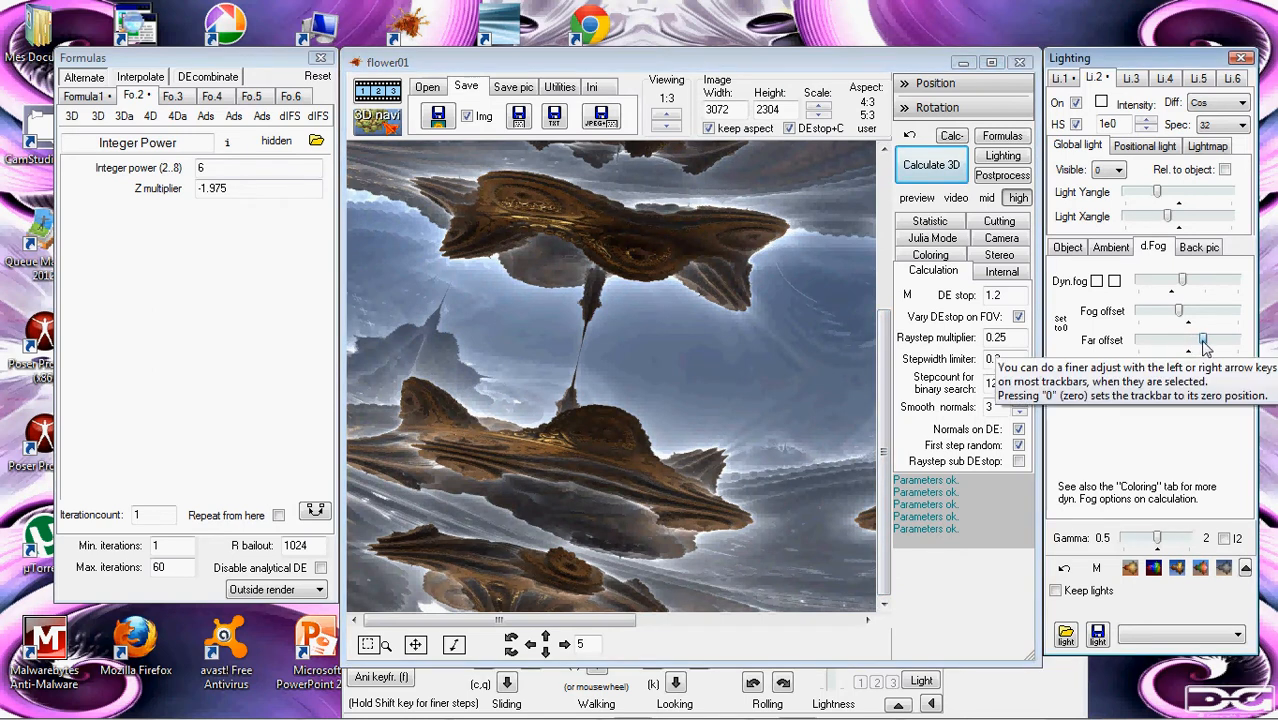
pyautogui.moveTo(884, 382); pyautogui.dragTo(899, 272)
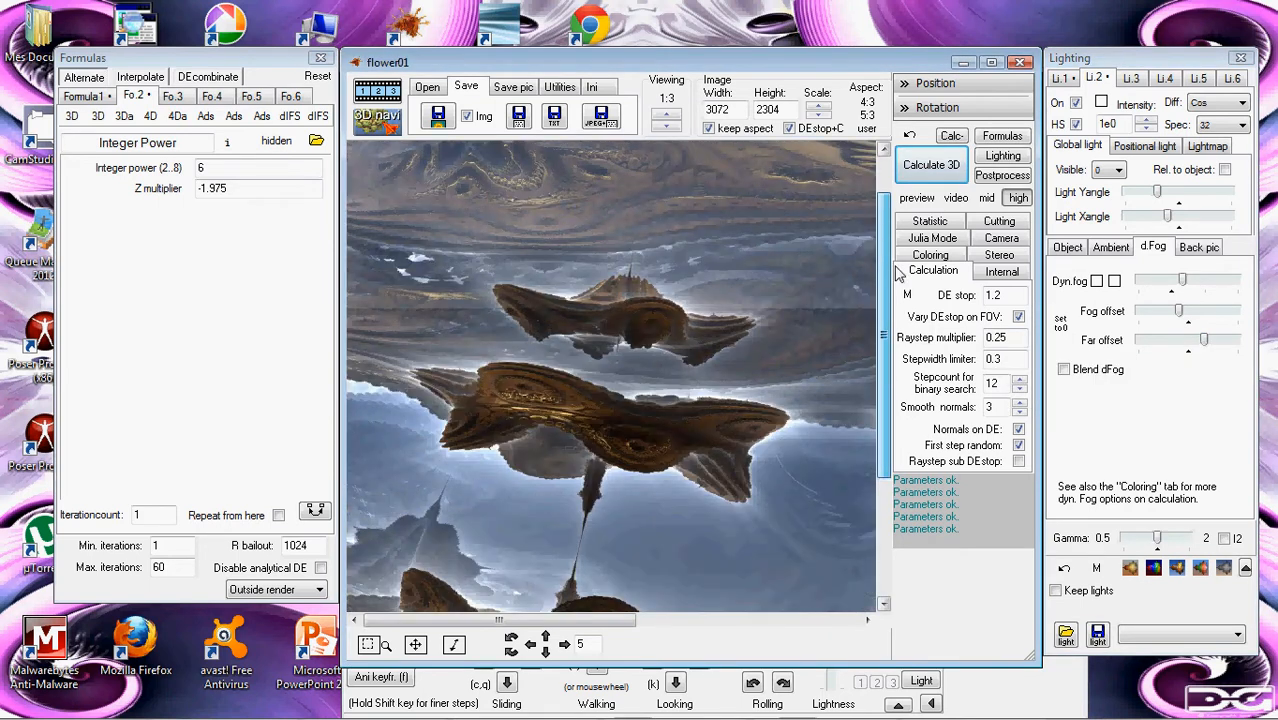
pyautogui.moveTo(1212, 343); pyautogui.dragTo(1174, 348)
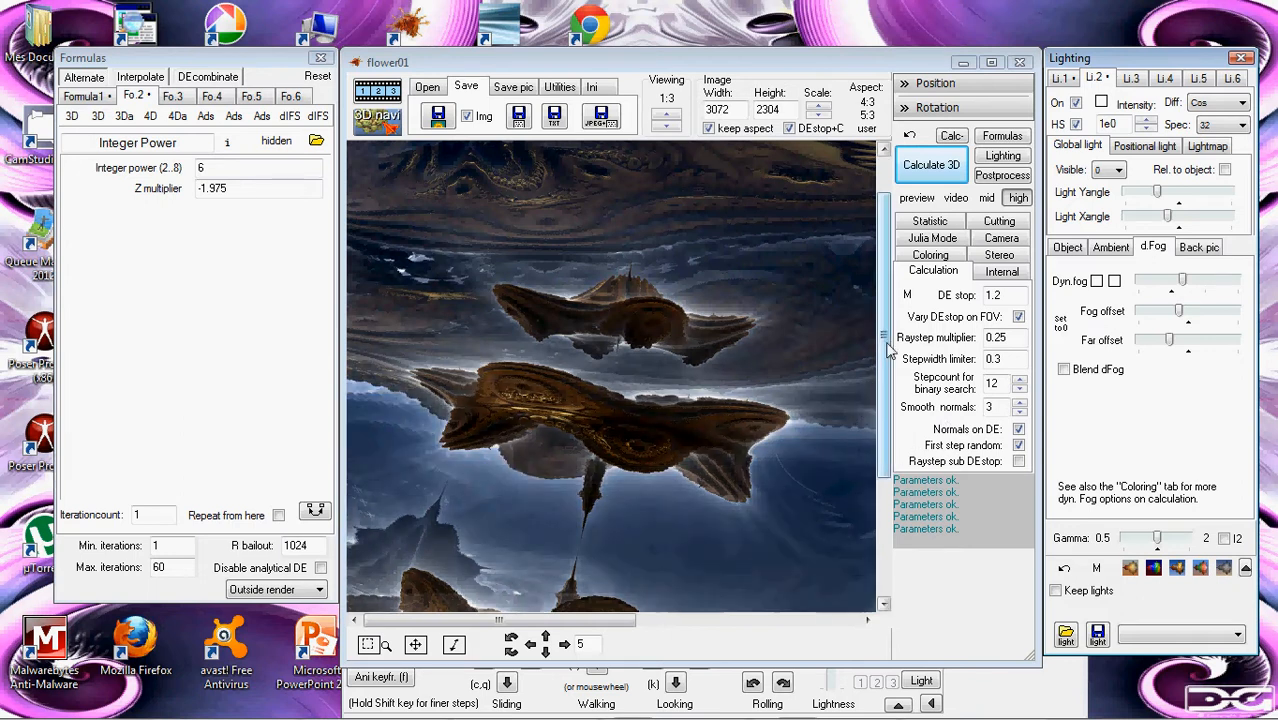
pyautogui.moveTo(884, 357); pyautogui.dragTo(882, 300)
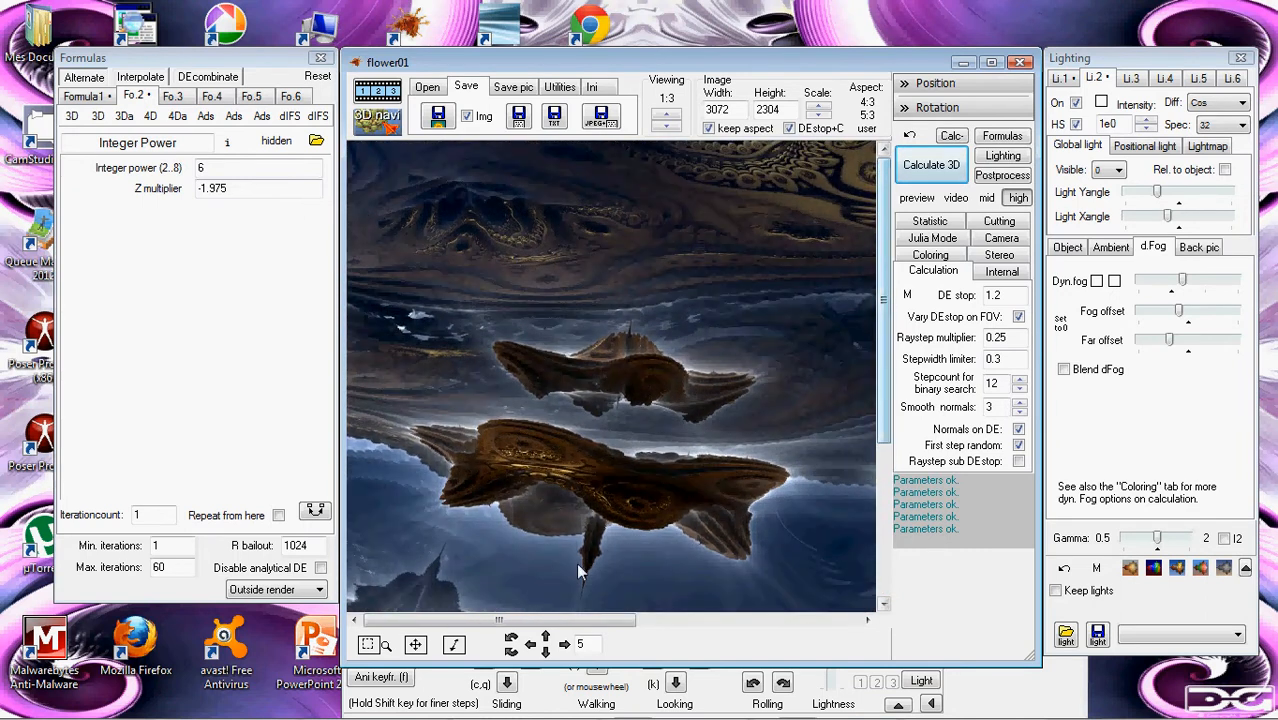
# Step: Save the recoloured render with its parameters as an M3D Image + Parameter file named flower03 in the menger4d folder
pyautogui.moveTo(567, 625); pyautogui.dragTo(783, 626)
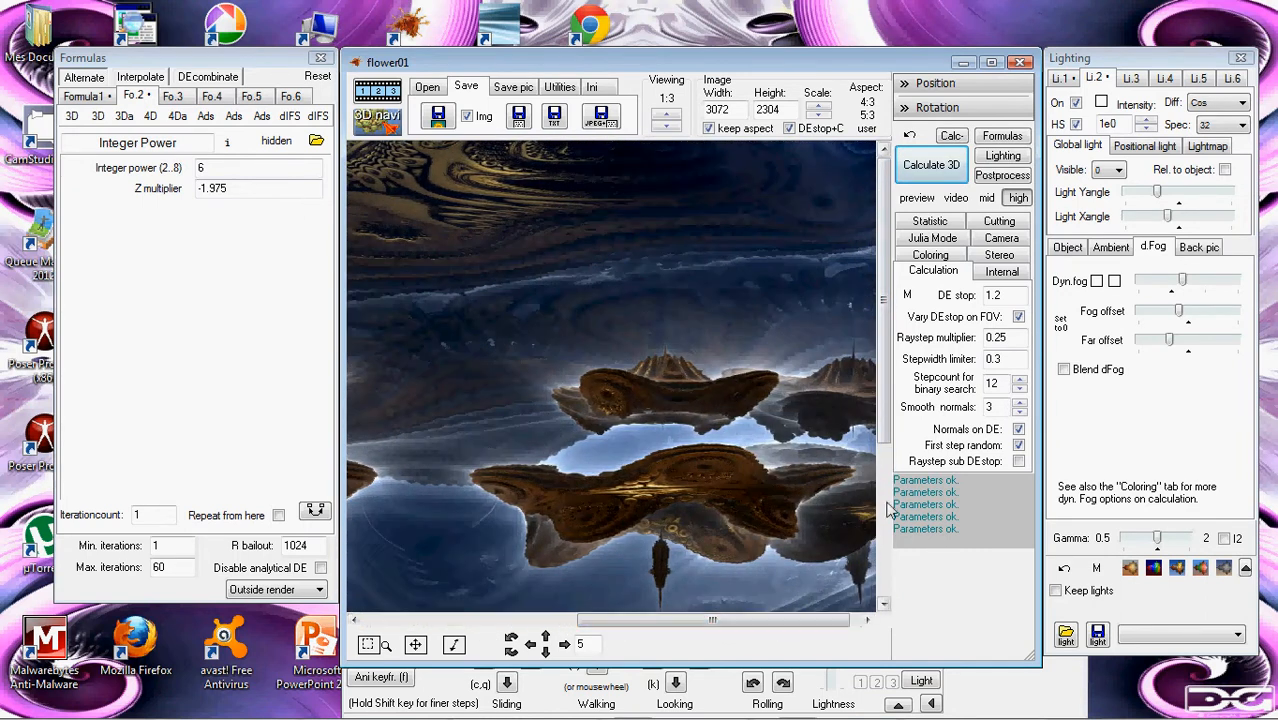
pyautogui.moveTo(884, 425); pyautogui.dragTo(884, 577)
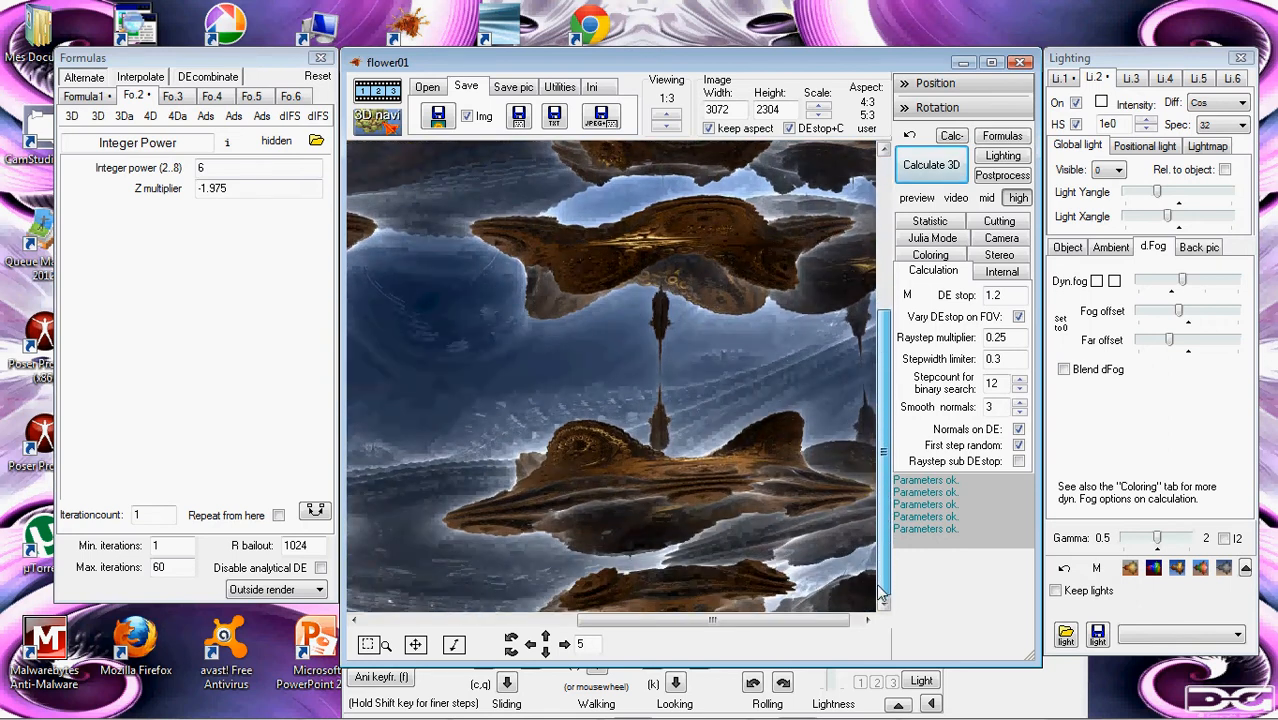
pyautogui.moveTo(835, 625); pyautogui.dragTo(601, 624)
pyautogui.moveTo(881, 513); pyautogui.dragTo(890, 355)
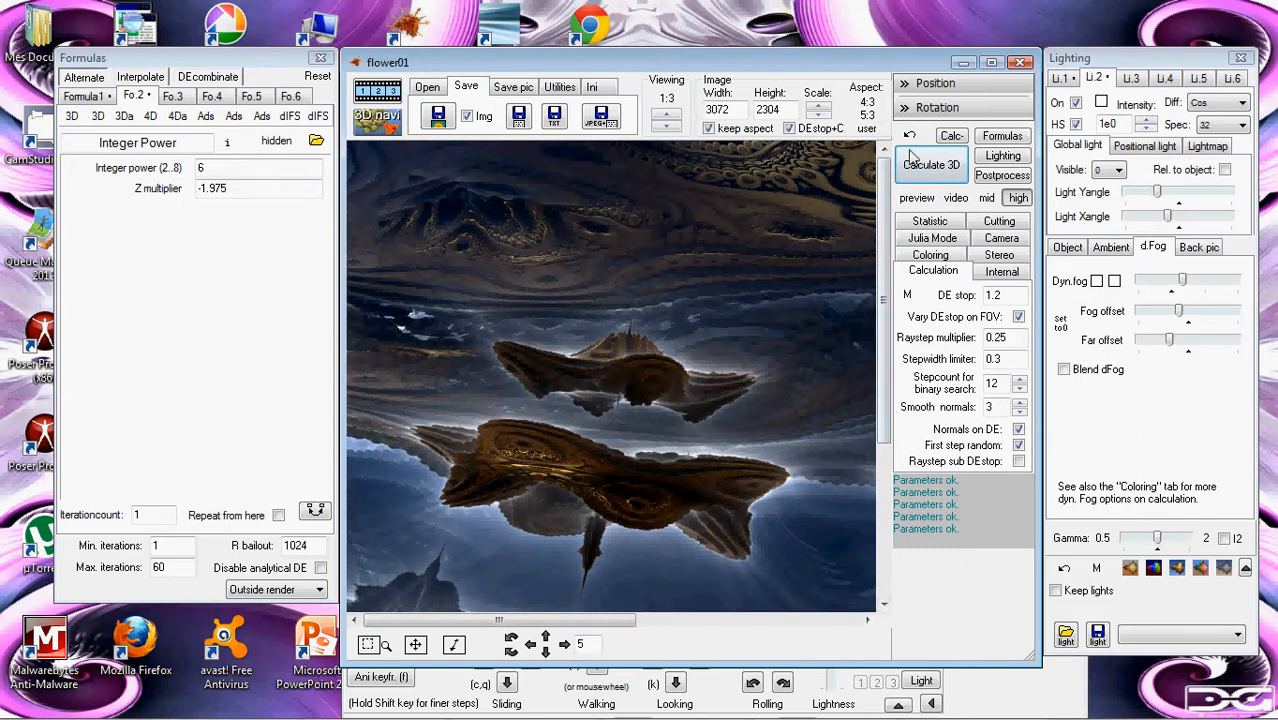
pyautogui.click(430, 90)
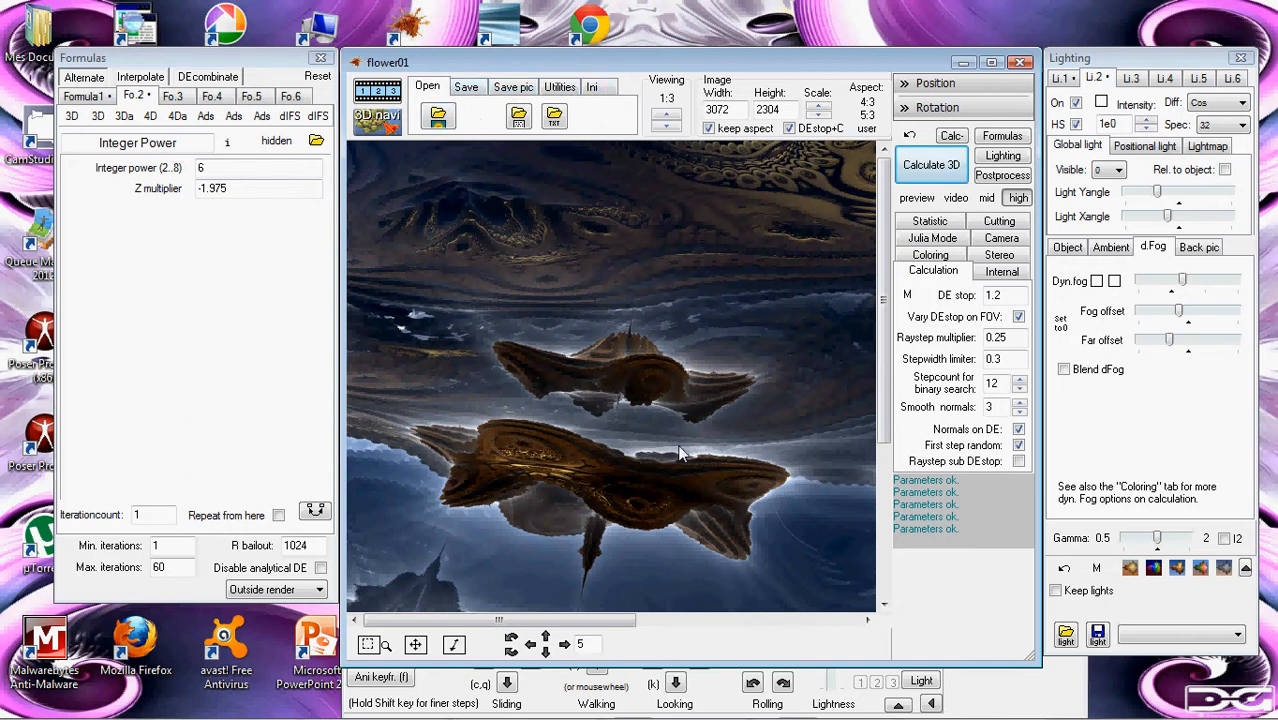
pyautogui.click(468, 88)
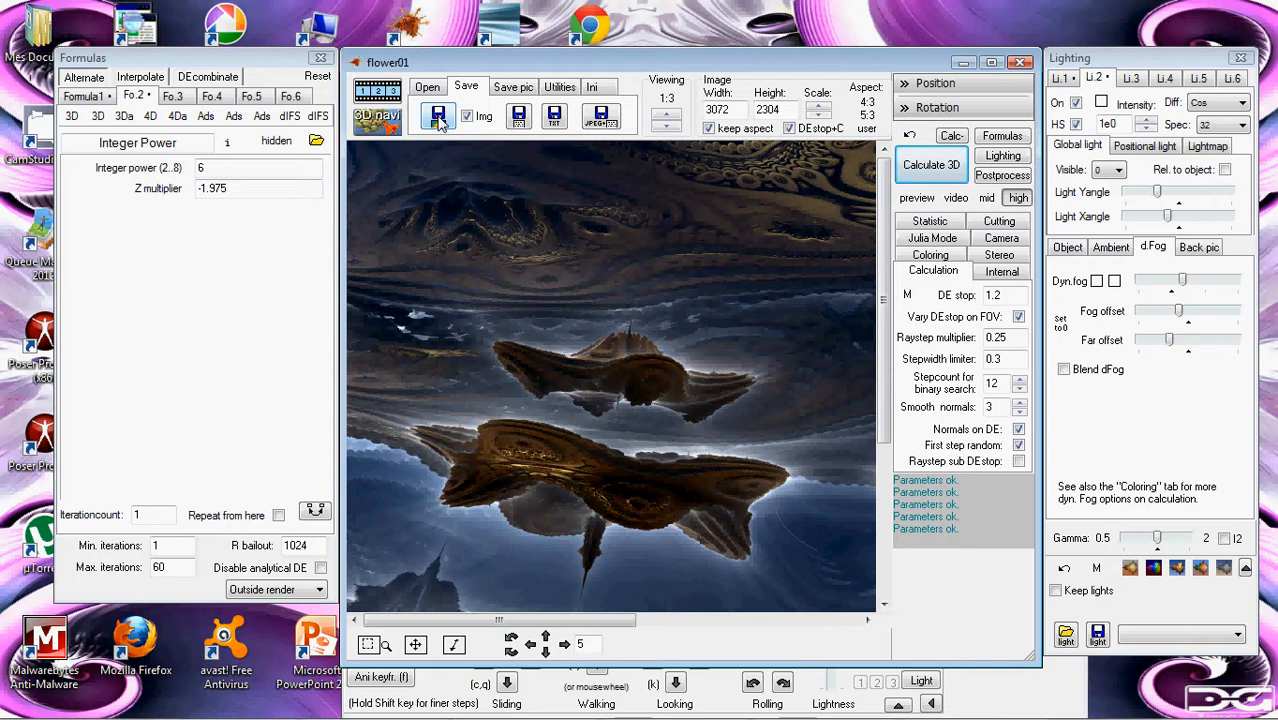
pyautogui.click(438, 116)
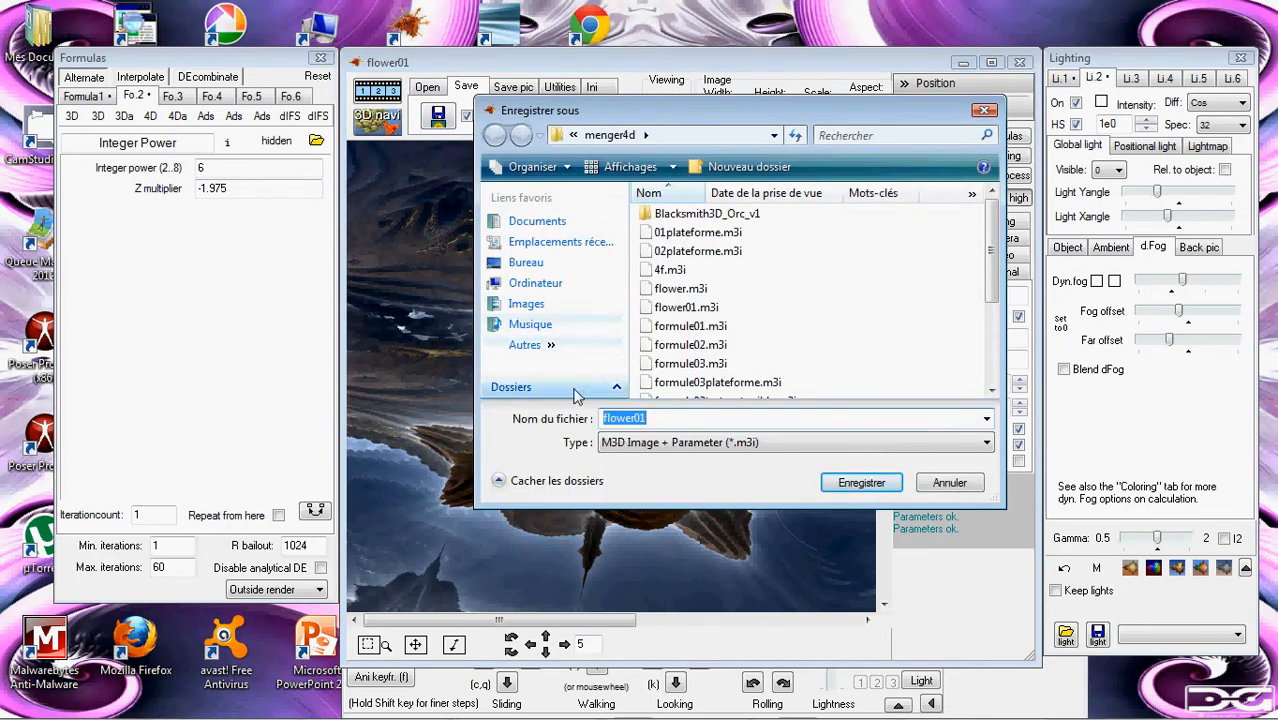
pyautogui.click(648, 419)
pyautogui.moveTo(647, 419); pyautogui.dragTo(636, 421)
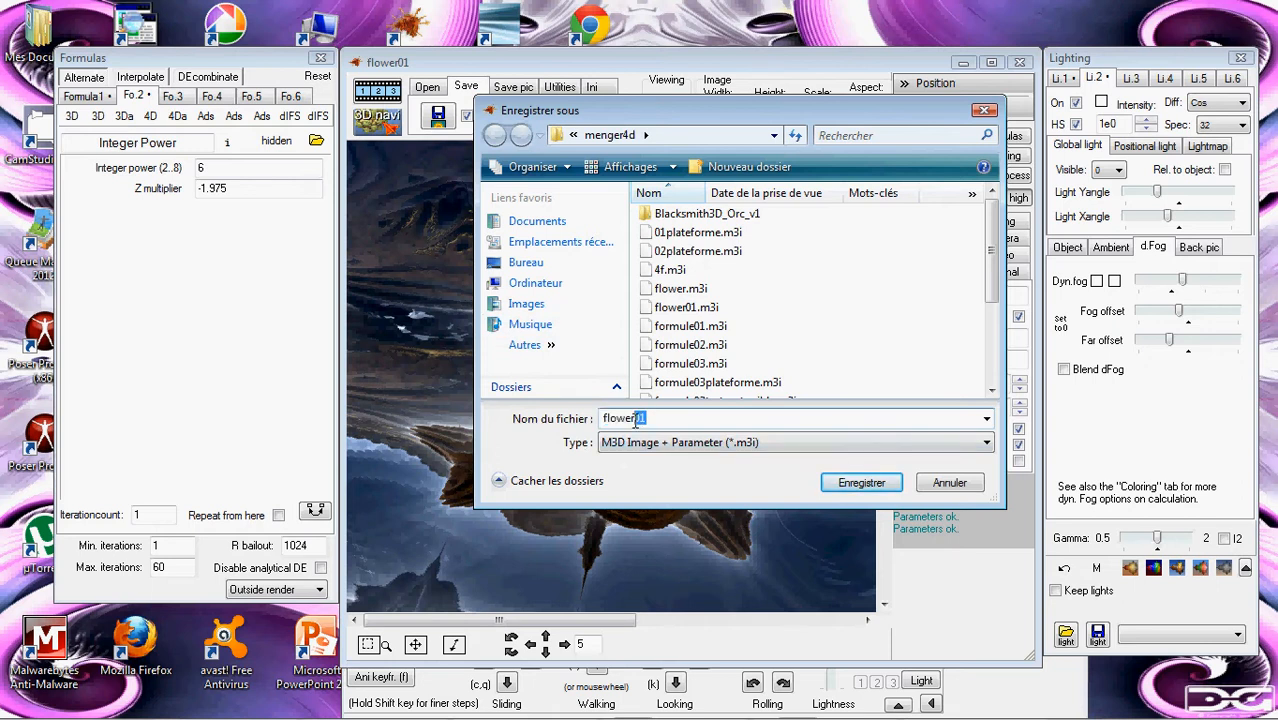
pyautogui.write('03')
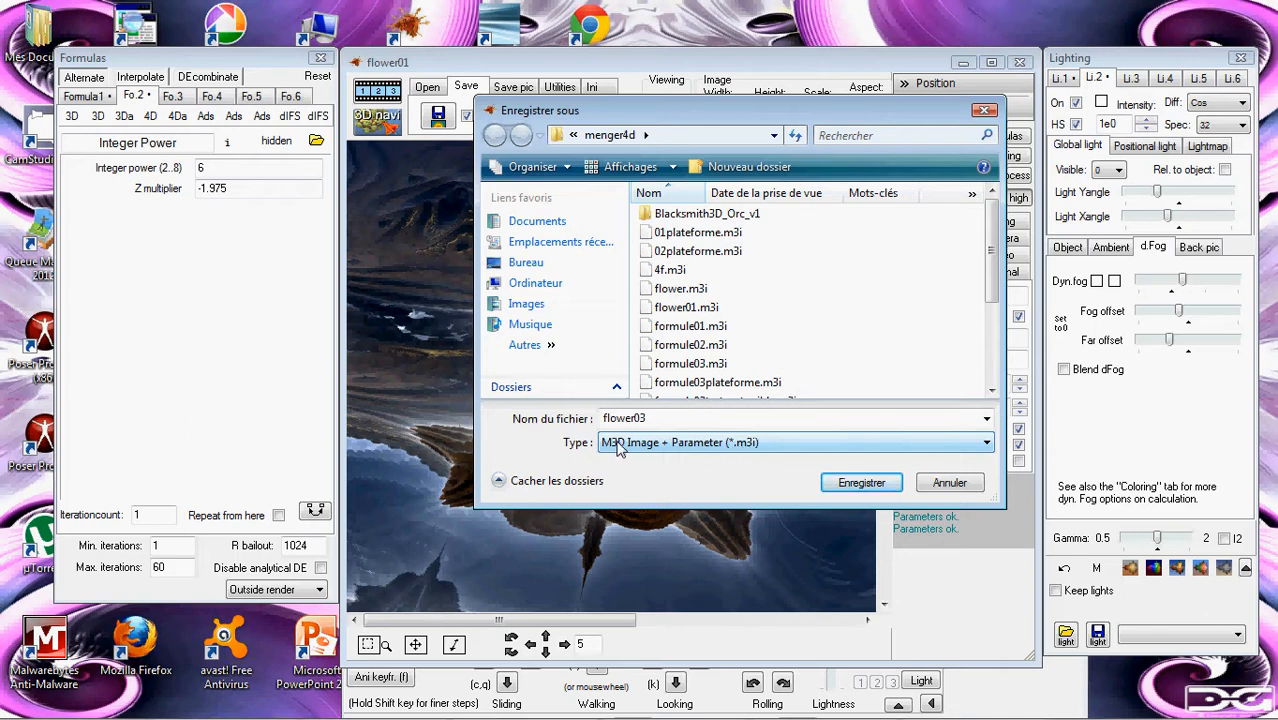
pyautogui.click(858, 484)
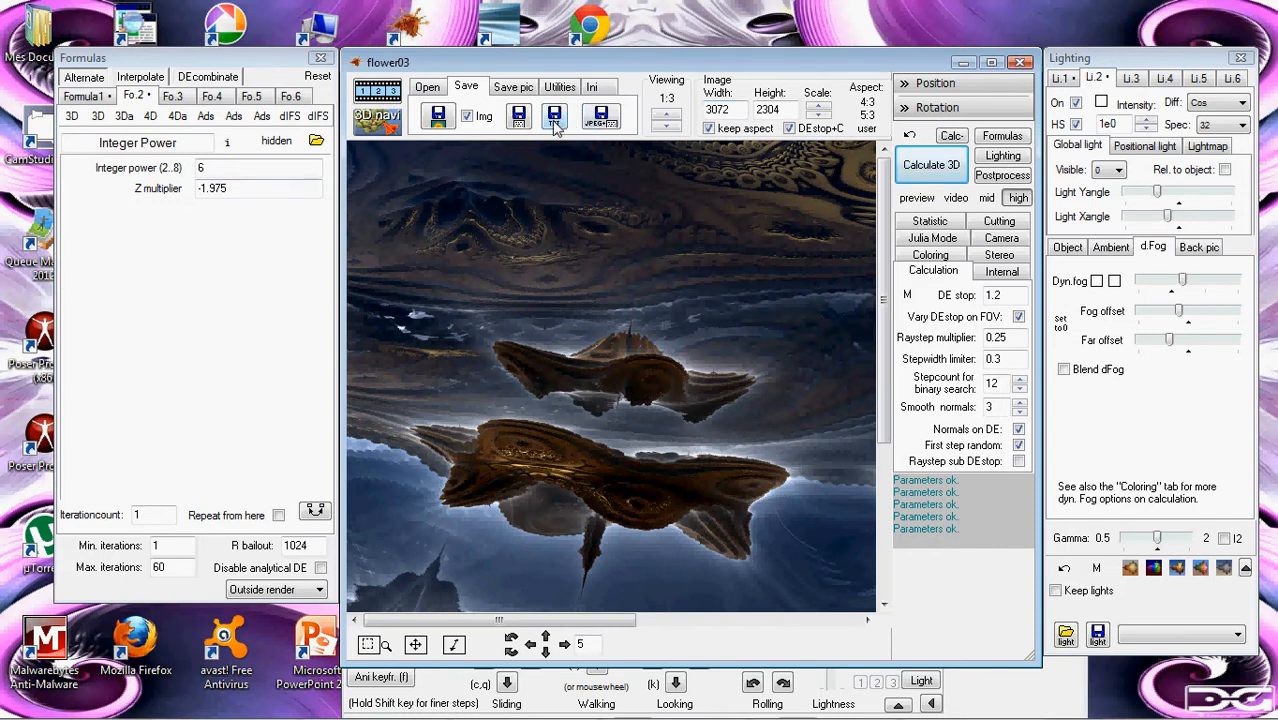
# Step: Save the render as a JPEG together with its parameters in the menger4d folder, keeping the file name flower03
pyautogui.click(424, 88)
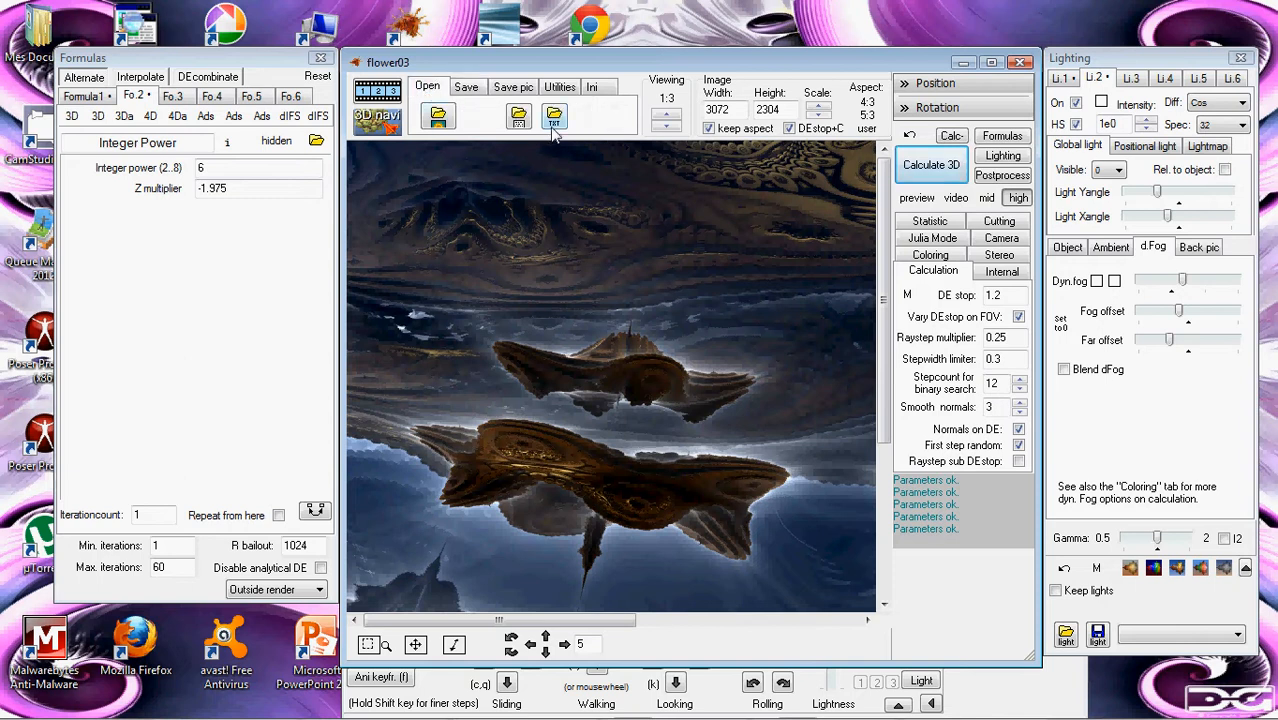
pyautogui.click(466, 89)
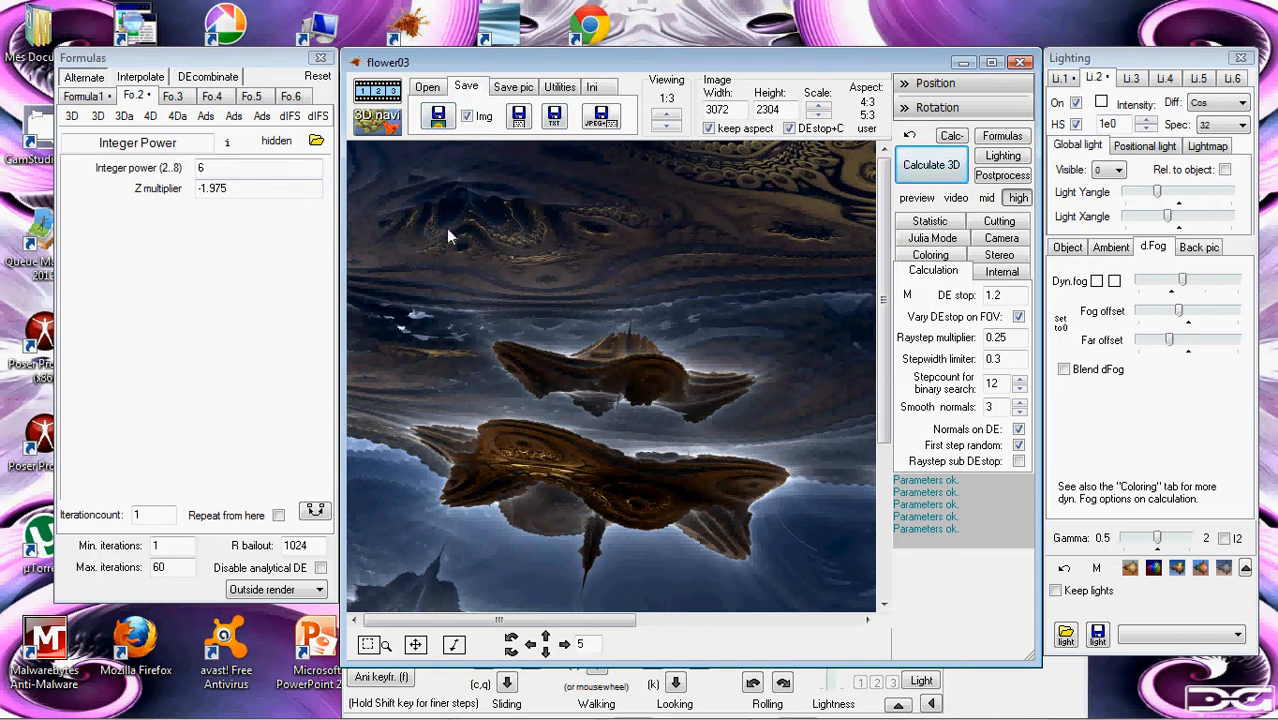
pyautogui.click(603, 118)
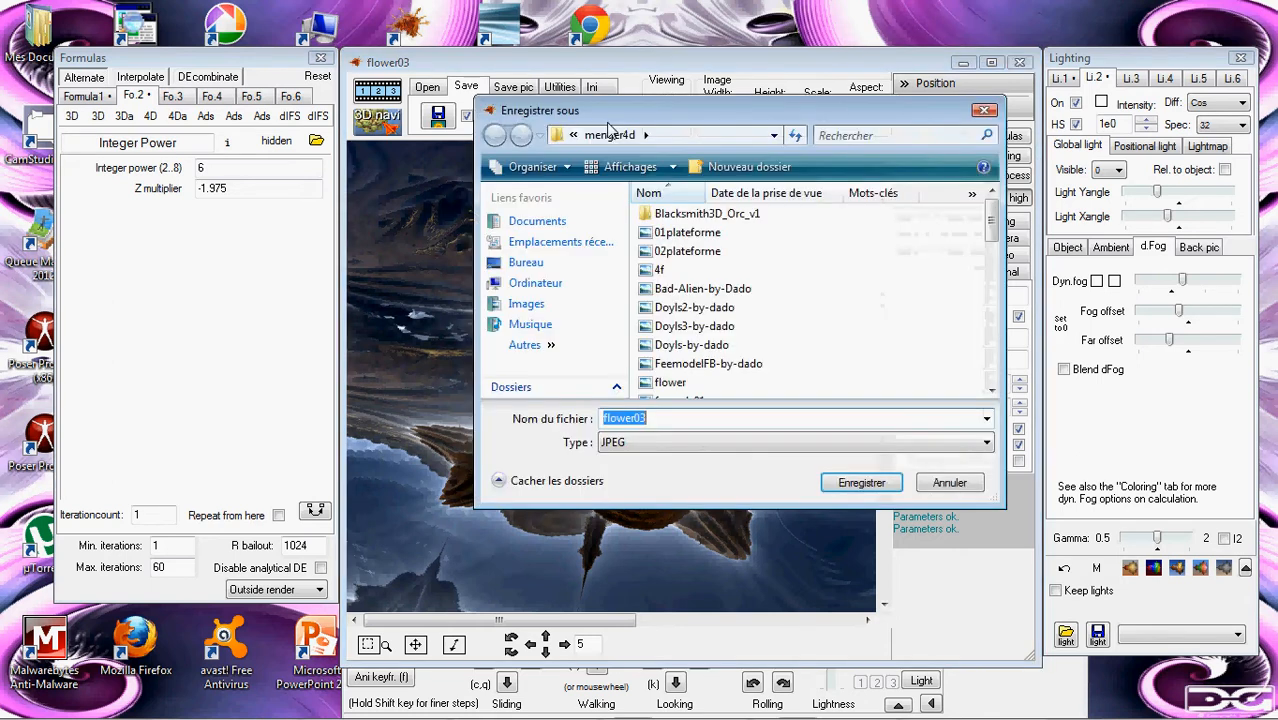
pyautogui.click(694, 419)
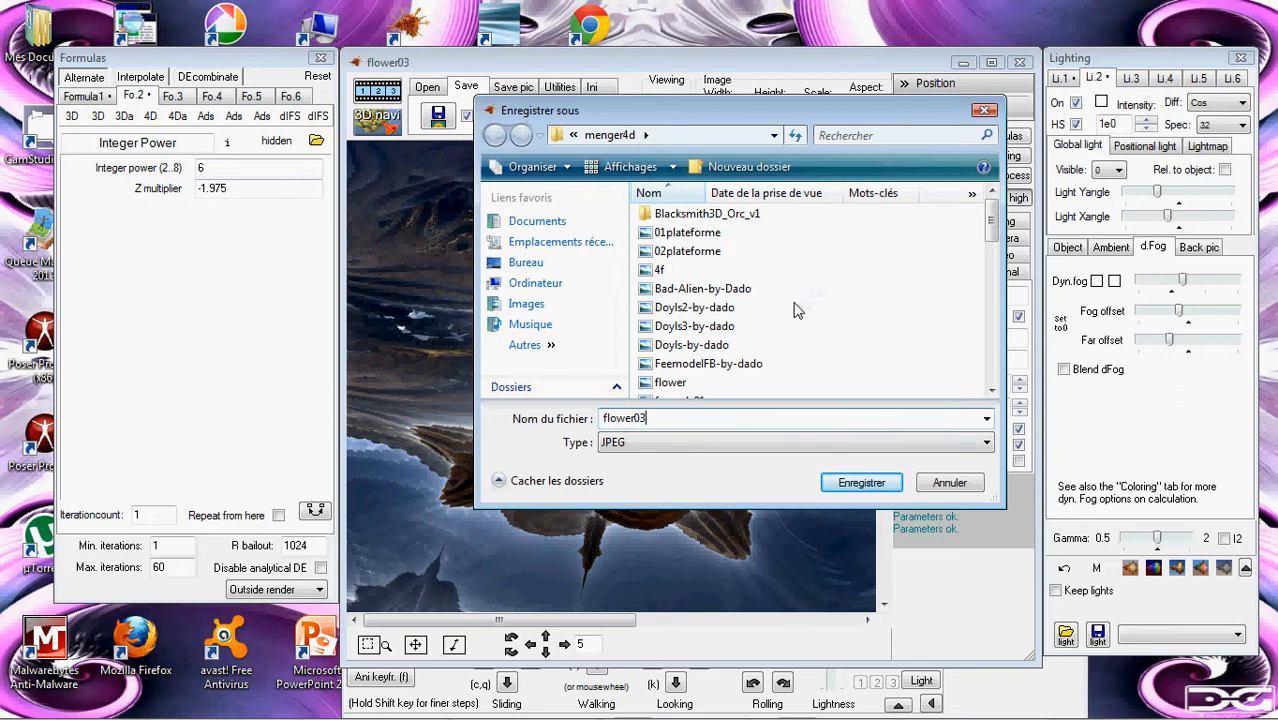
pyautogui.click(873, 486)
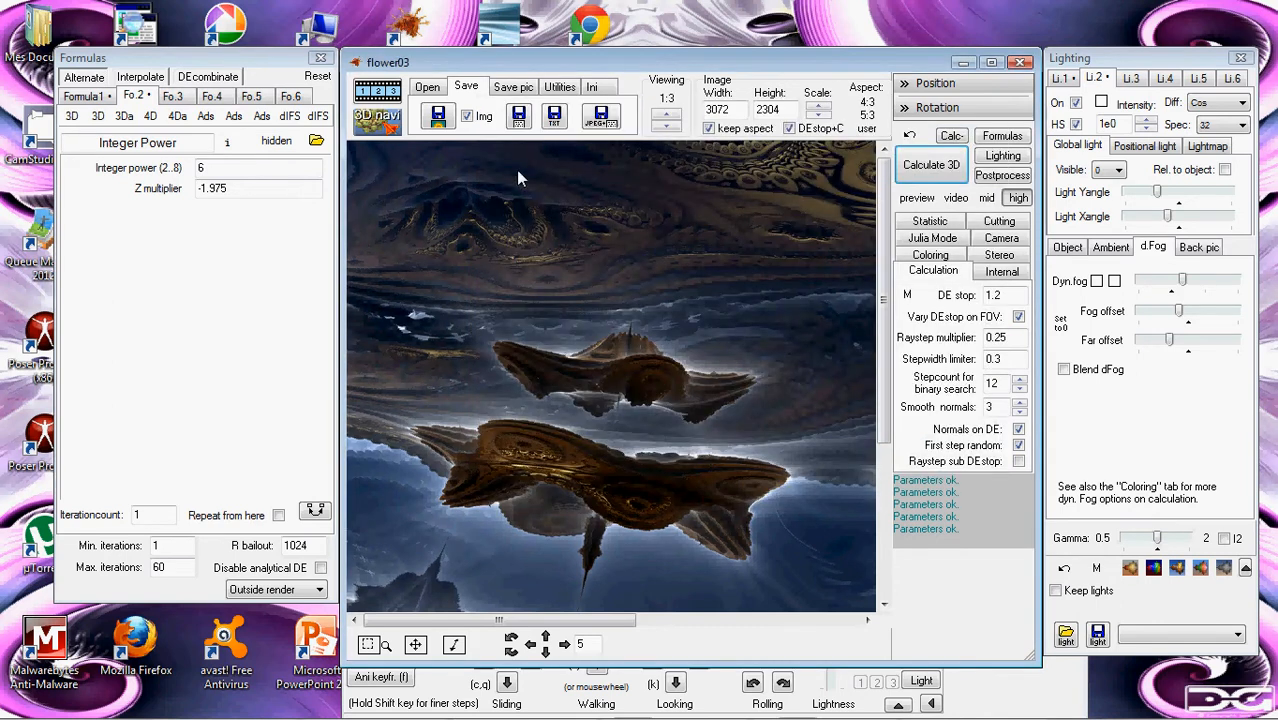
pyautogui.click(505, 89)
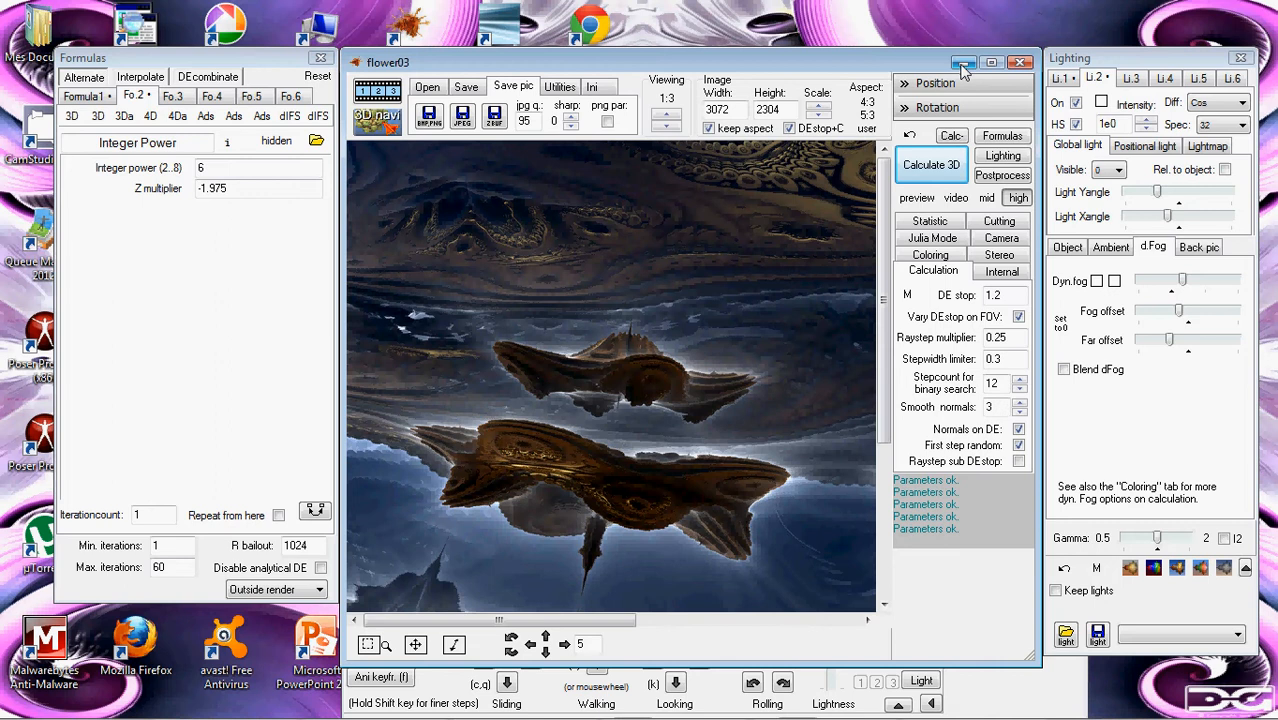
pyautogui.moveTo(883, 200); pyautogui.dragTo(893, 168)
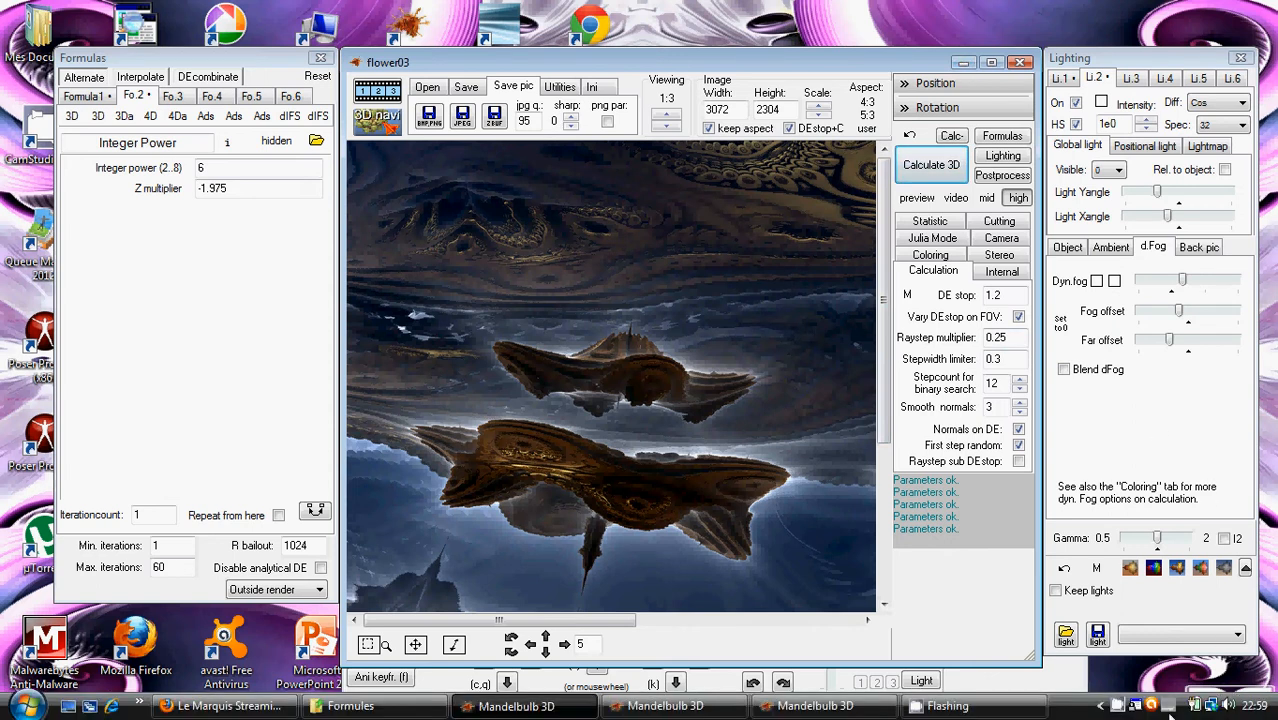
pyautogui.rightClick(1110, 710)
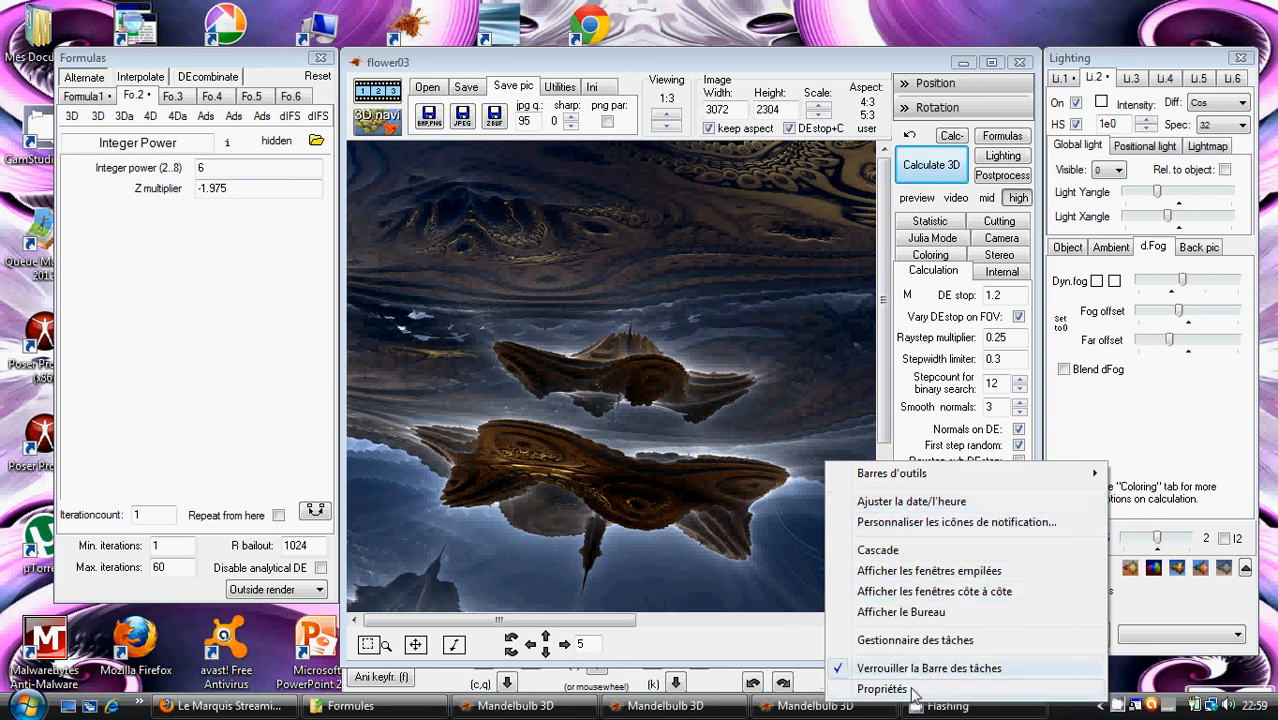
pyautogui.rightClick(1119, 706)
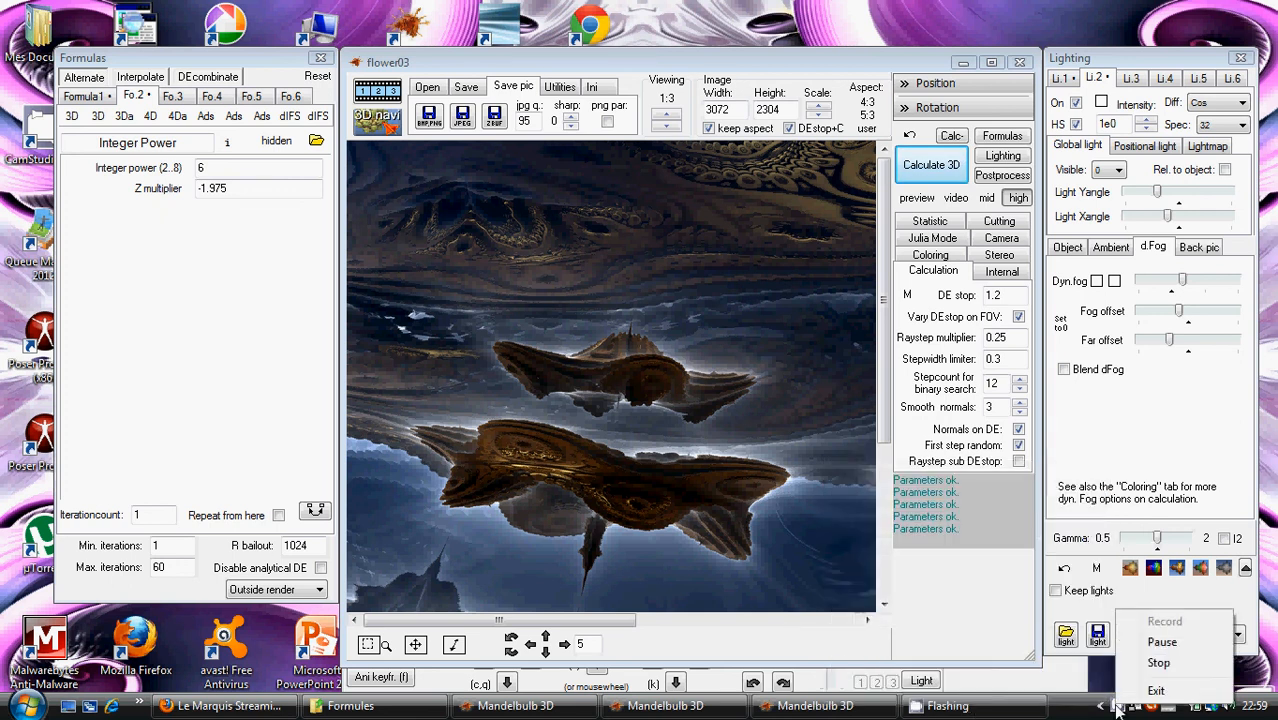